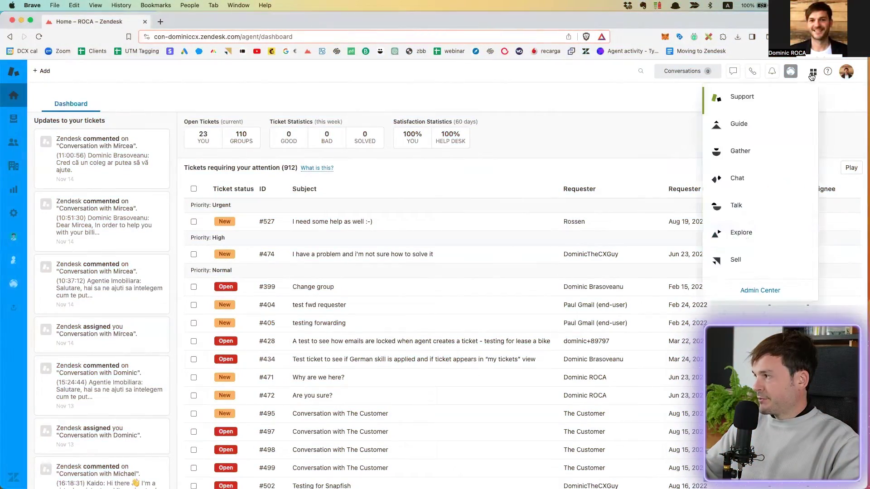
# Step: Go to Admin Center's Channels > Bots page and open Manage bots for conversation bots
pyautogui.click(759, 289)
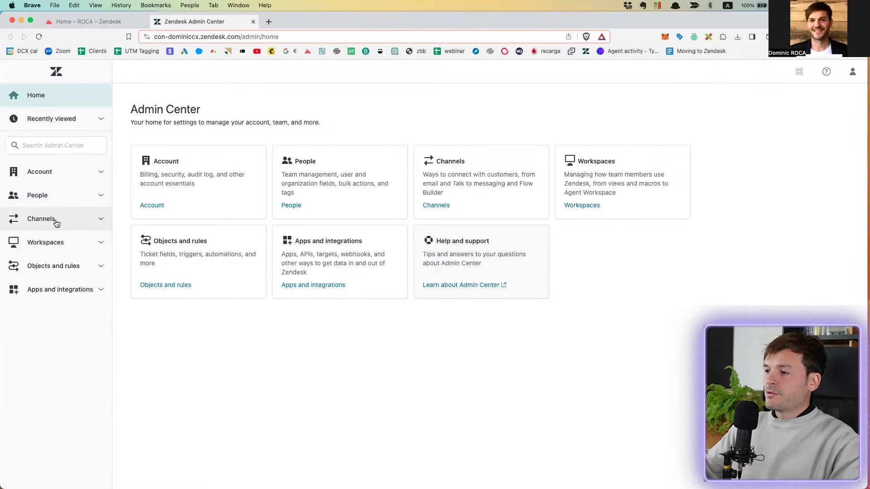
pyautogui.click(40, 219)
pyautogui.scroll(-2, 63, 263)
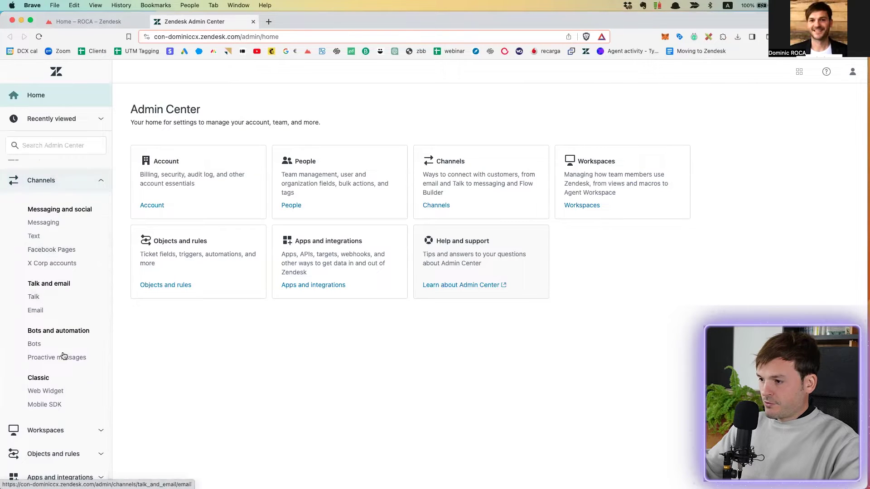
pyautogui.click(64, 345)
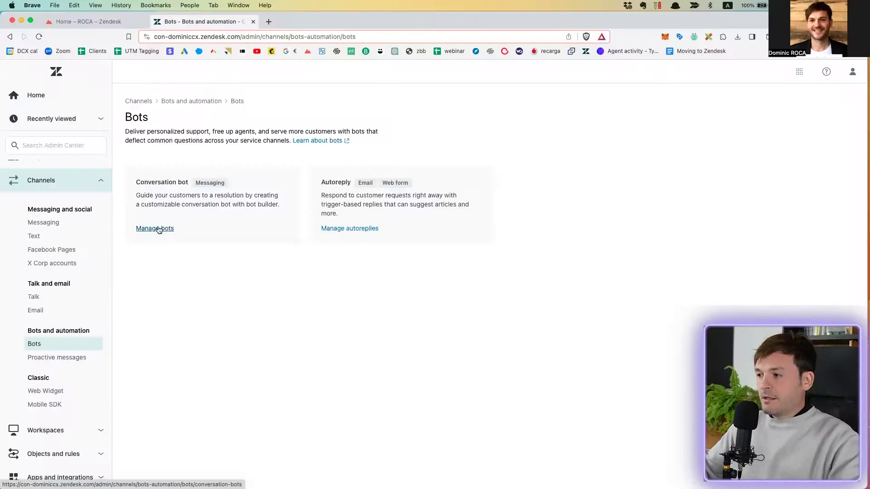
pyautogui.click(156, 228)
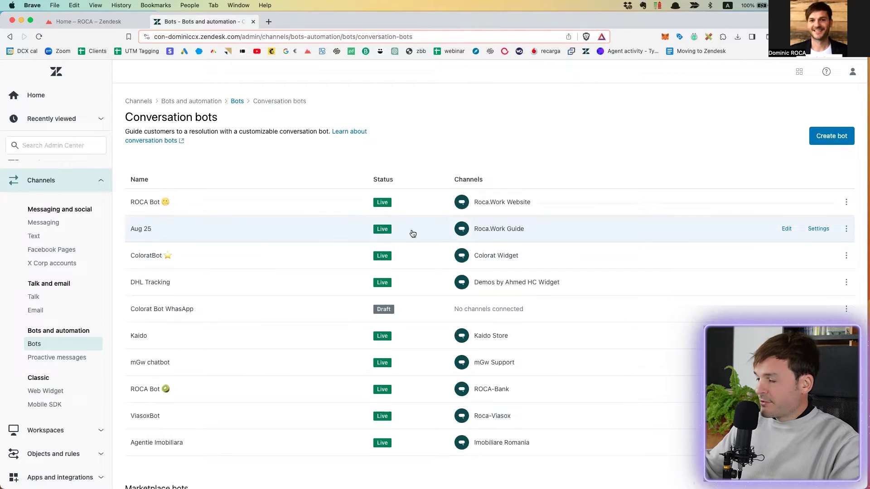
# Step: Create a new bot named Da Bomb, assigned to the Da Bomb brand
pyautogui.click(832, 136)
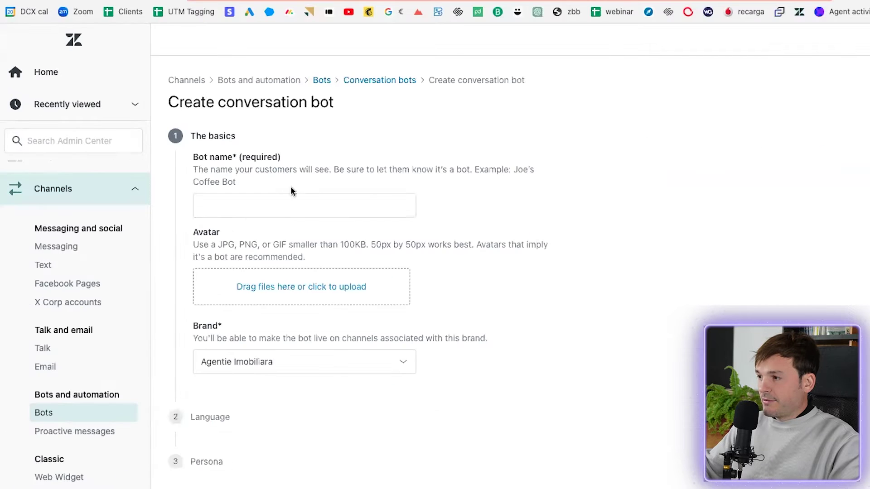
pyautogui.click(278, 201)
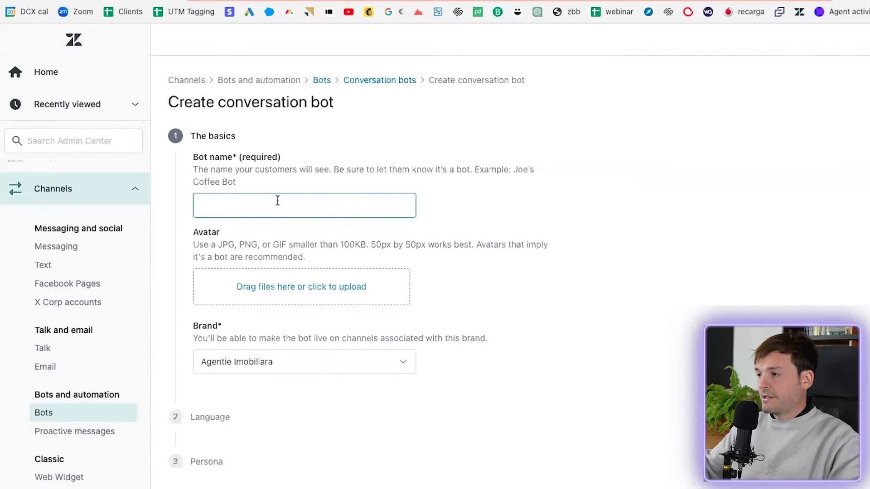
pyautogui.click(278, 200)
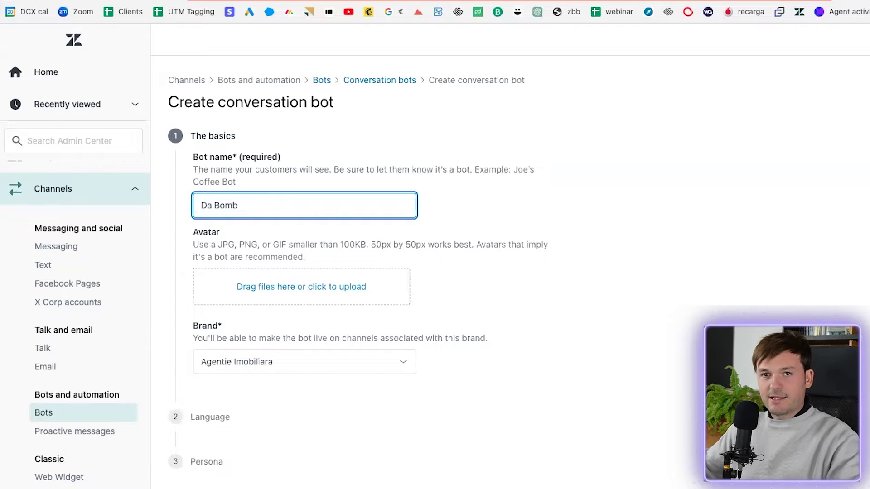
pyautogui.click(278, 361)
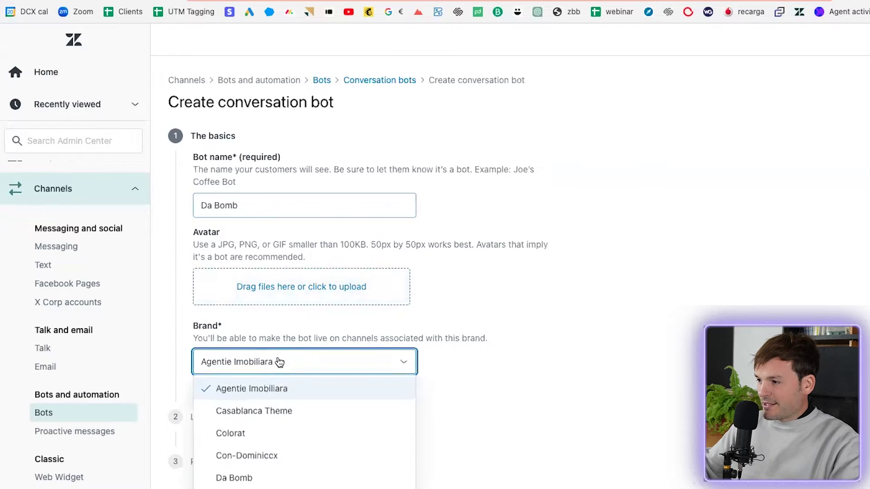
pyautogui.click(251, 479)
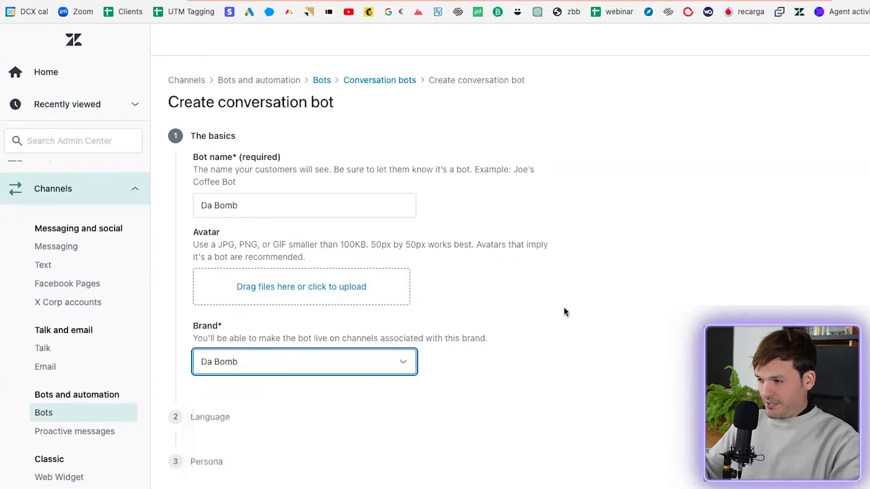
pyautogui.click(835, 472)
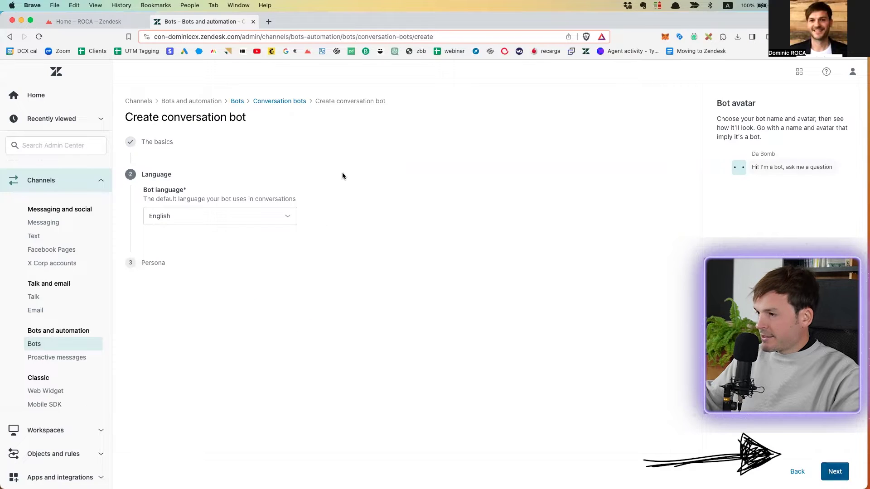
# Step: Keep English as the bot's language and continue to the Persona step
pyautogui.click(214, 219)
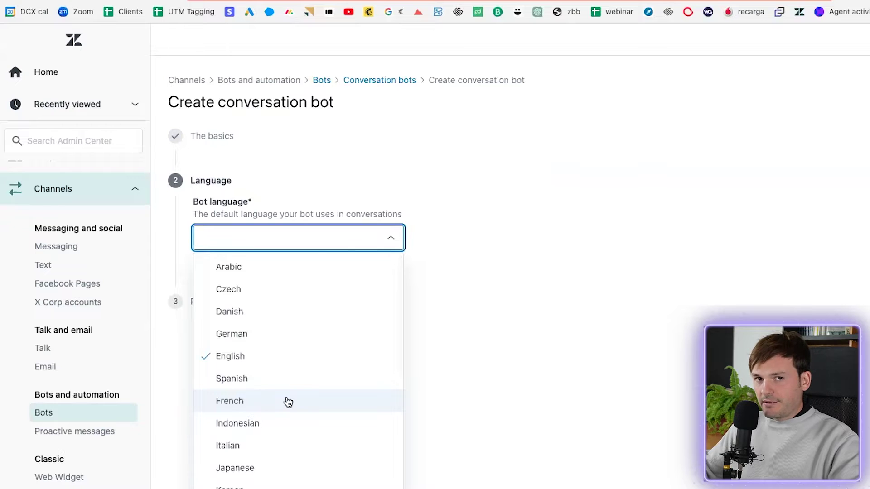
pyautogui.scroll(-5, 286, 402)
pyautogui.scroll(5, 286, 402)
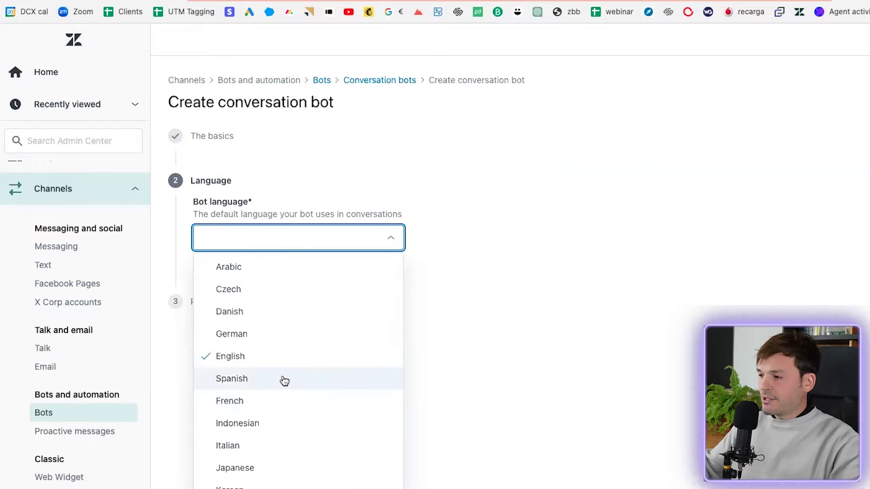
pyautogui.click(594, 348)
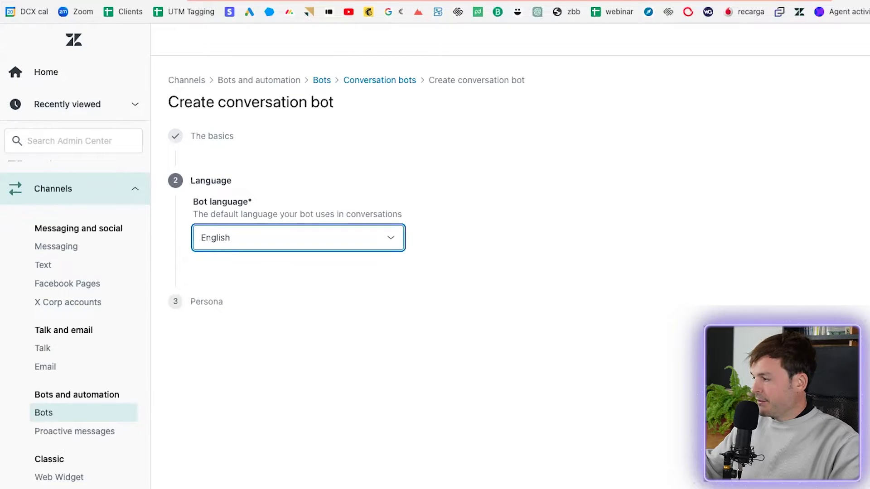
pyautogui.click(496, 358)
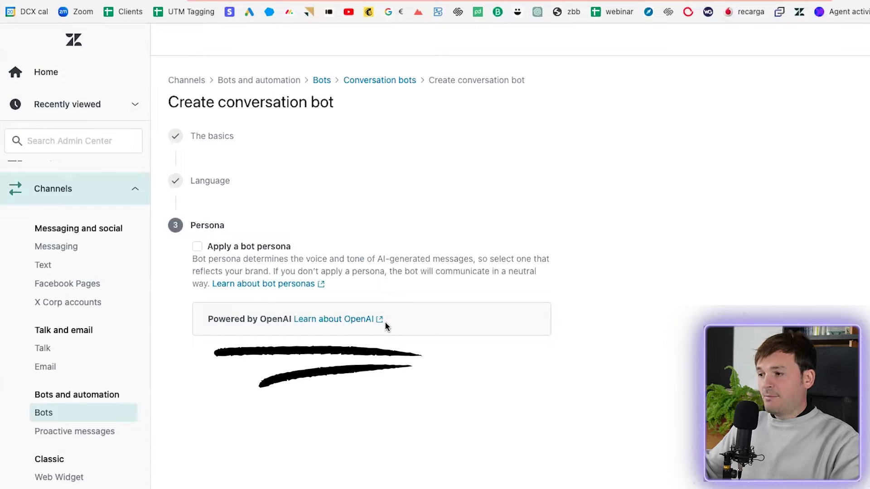
# Step: Apply a bot persona and choose the Playful style
pyautogui.click(196, 247)
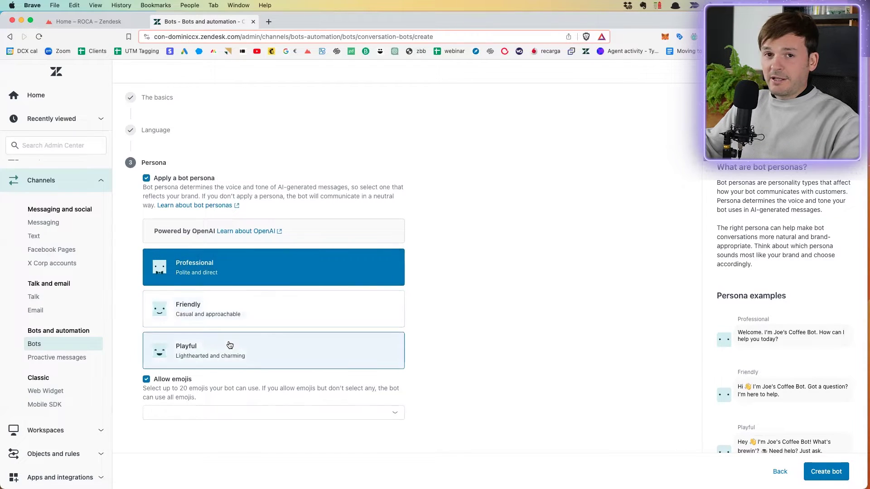
pyautogui.doubleClick(232, 344)
pyautogui.click(231, 345)
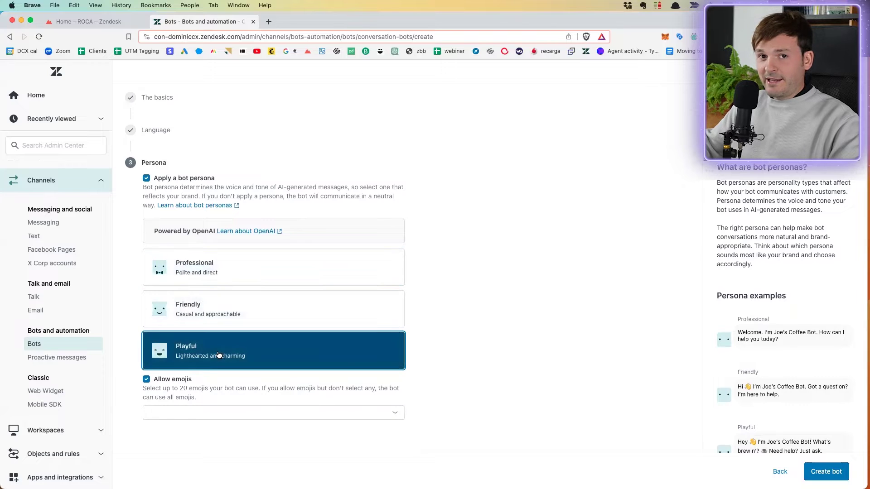
# Step: Allow seven emojis for the bot: 😁 😎 😍 😘 🤗 🤔 ☺️
pyautogui.scroll(-1, 230, 351)
pyautogui.click(189, 393)
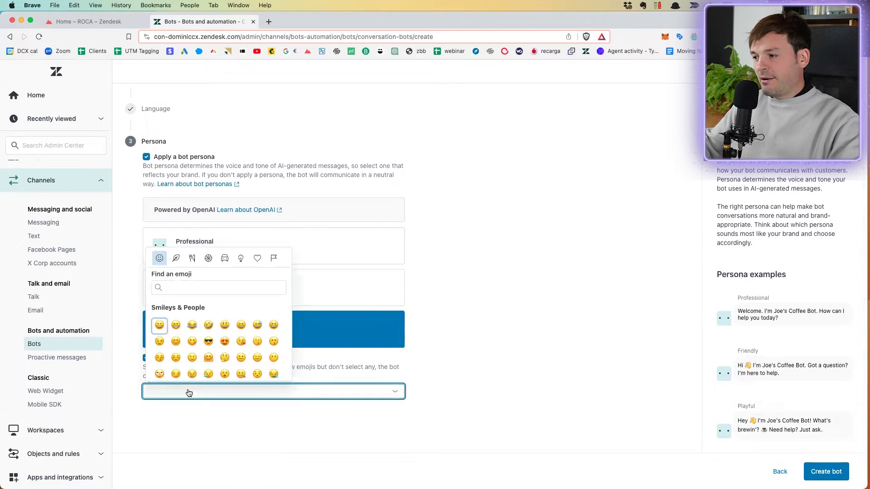
pyautogui.click(176, 326)
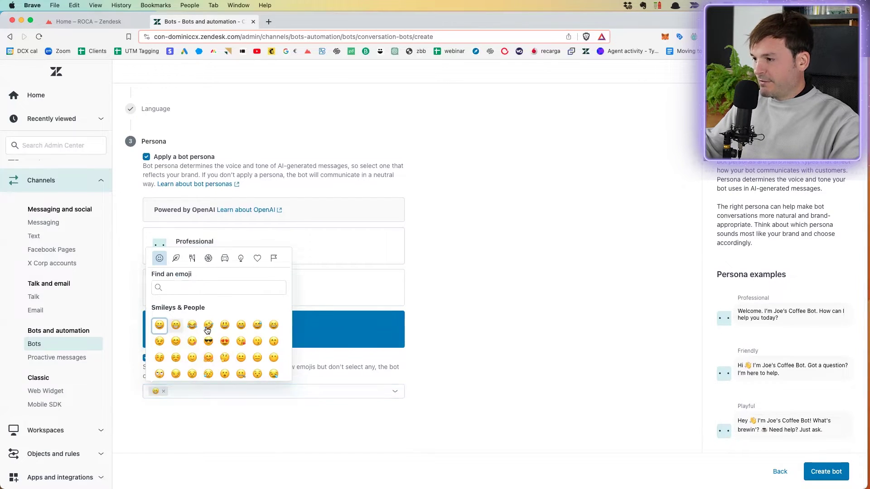
pyautogui.click(208, 341)
pyautogui.click(224, 341)
pyautogui.click(241, 341)
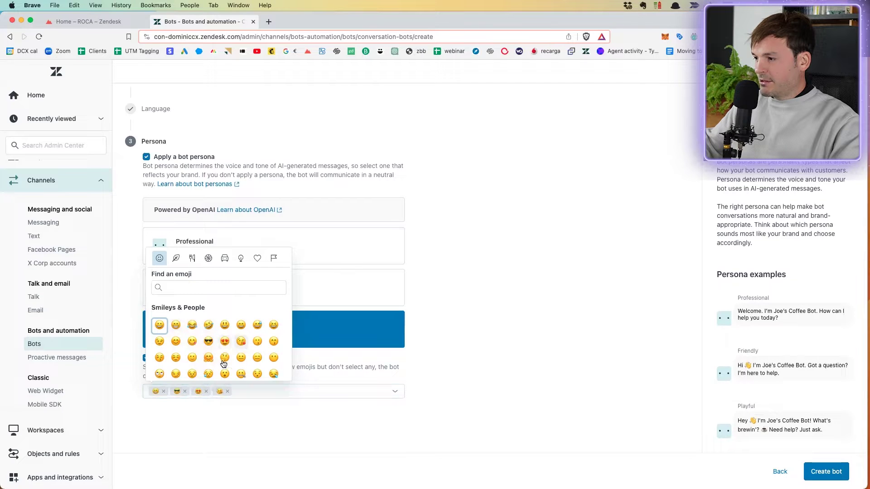
pyautogui.click(208, 358)
pyautogui.click(224, 357)
pyautogui.click(176, 357)
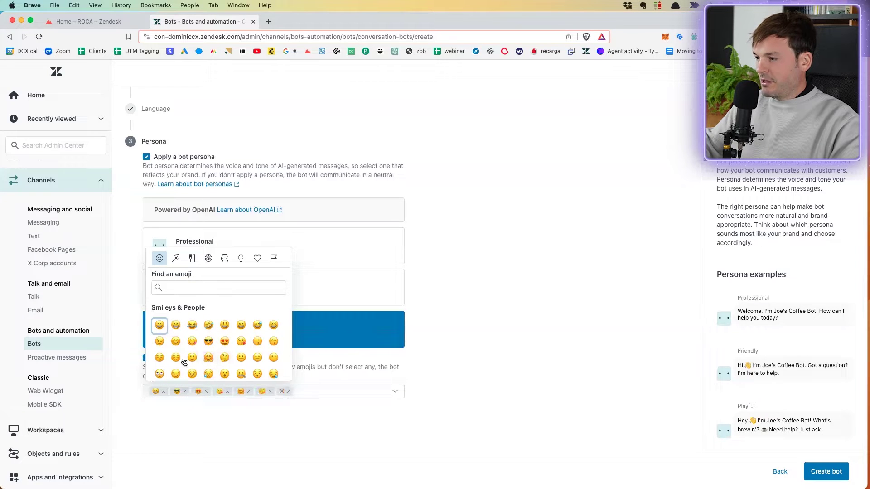
pyautogui.click(477, 390)
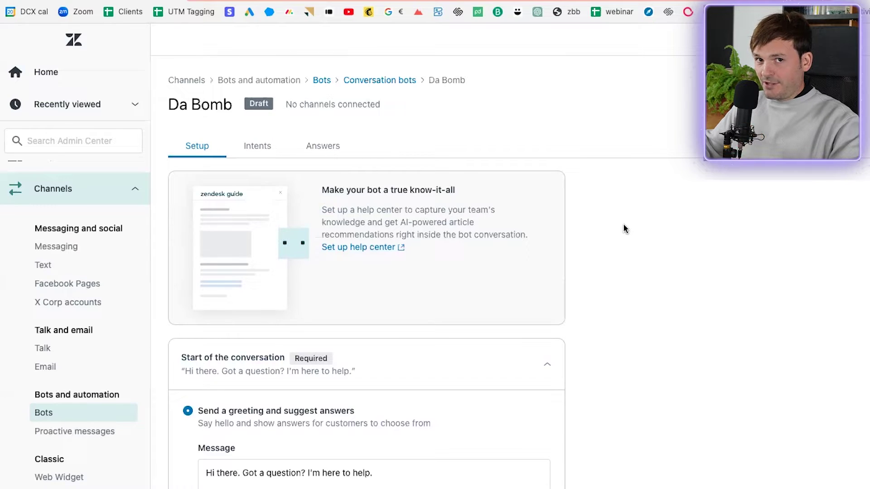
# Step: Review the greeting's suggested answers and expand the unclear-question and multiple-intent fallback settings
pyautogui.scroll(-1, 195, 151)
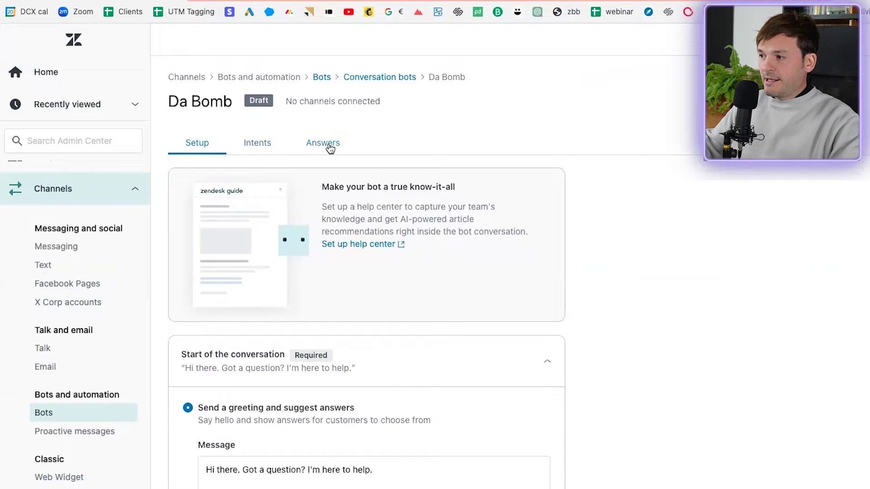
pyautogui.scroll(-5, 208, 209)
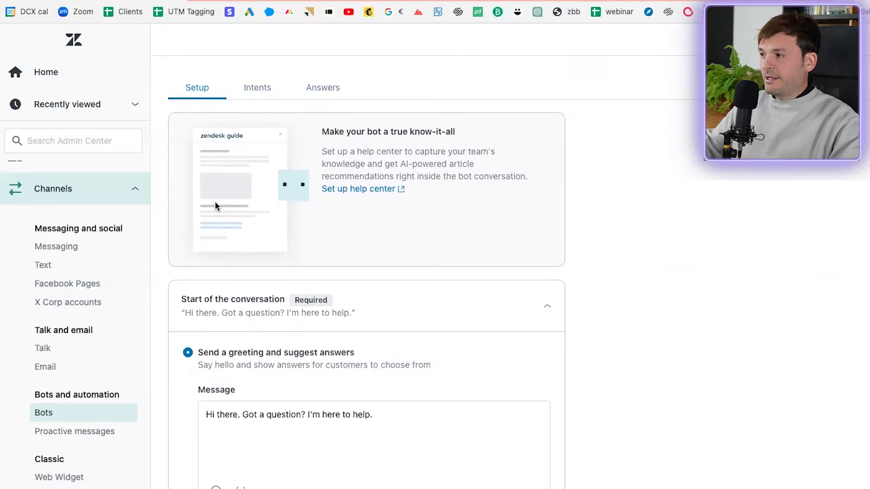
pyautogui.scroll(-2, 215, 201)
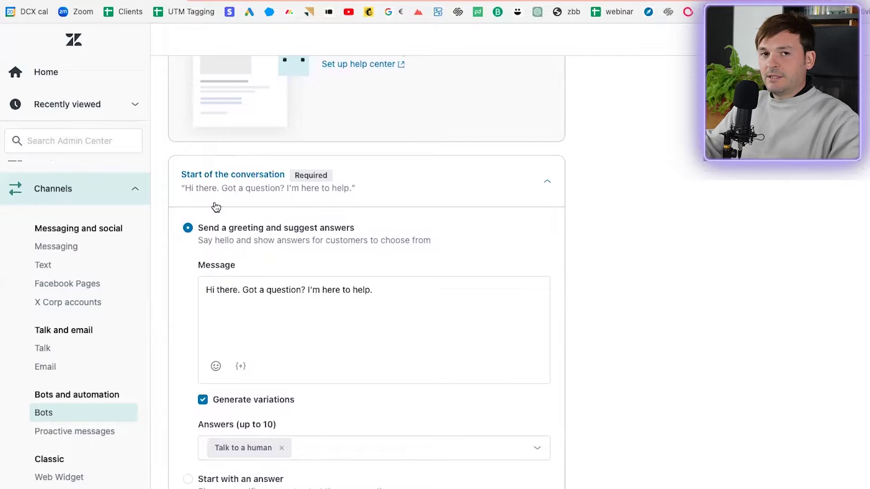
pyautogui.scroll(-1, 216, 208)
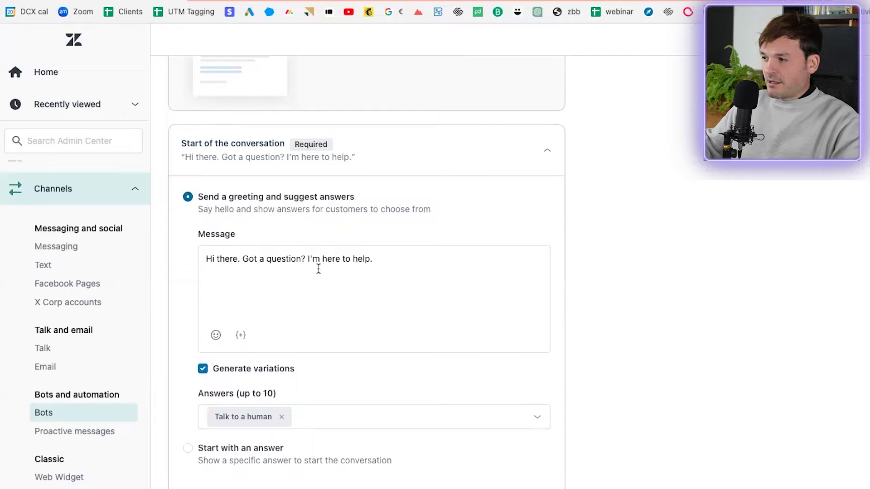
pyautogui.scroll(-2, 383, 267)
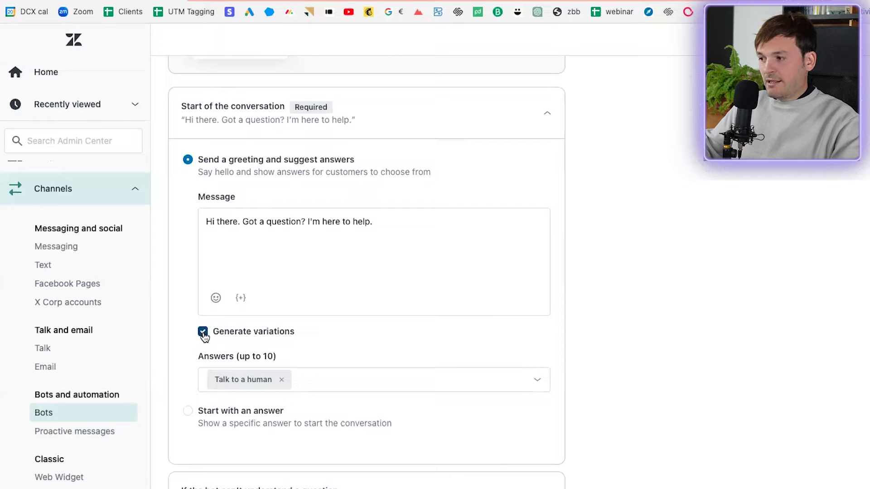
pyautogui.scroll(-1, 202, 335)
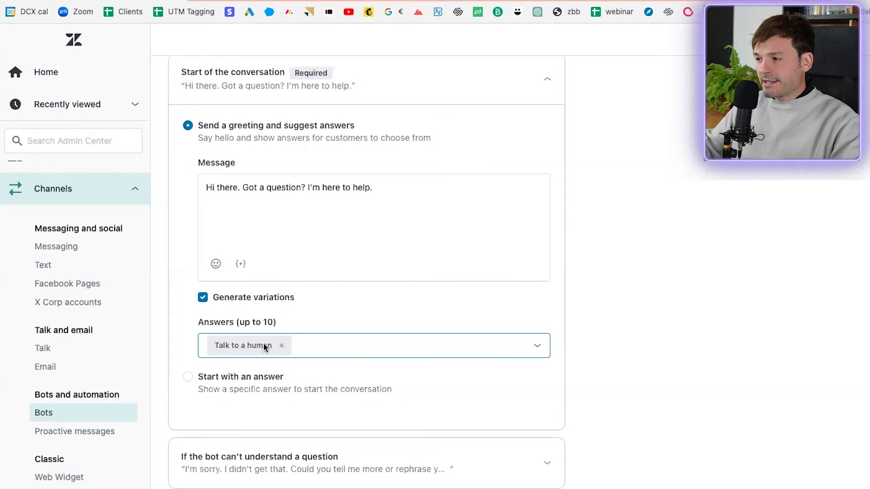
pyautogui.click(324, 347)
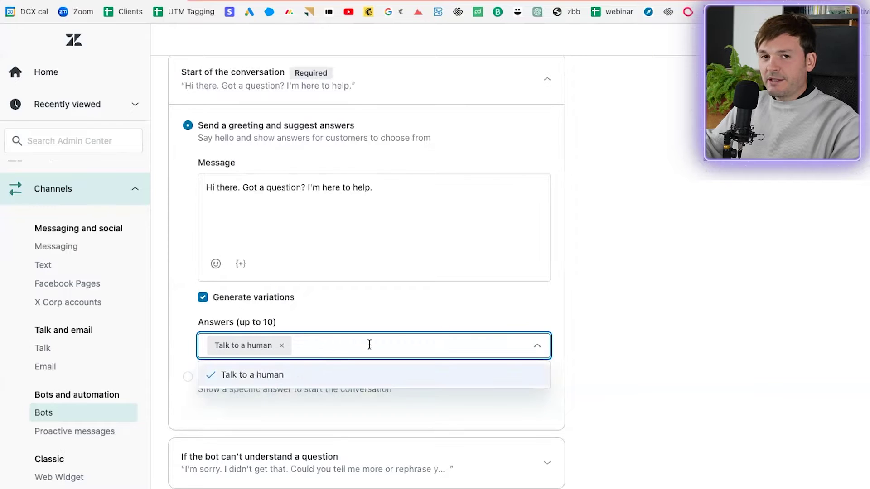
pyautogui.click(535, 311)
pyautogui.click(268, 462)
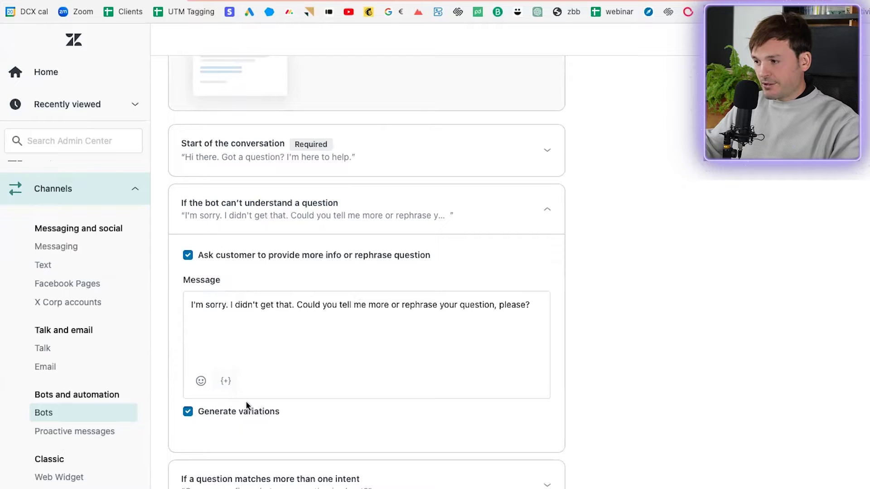
pyautogui.click(246, 478)
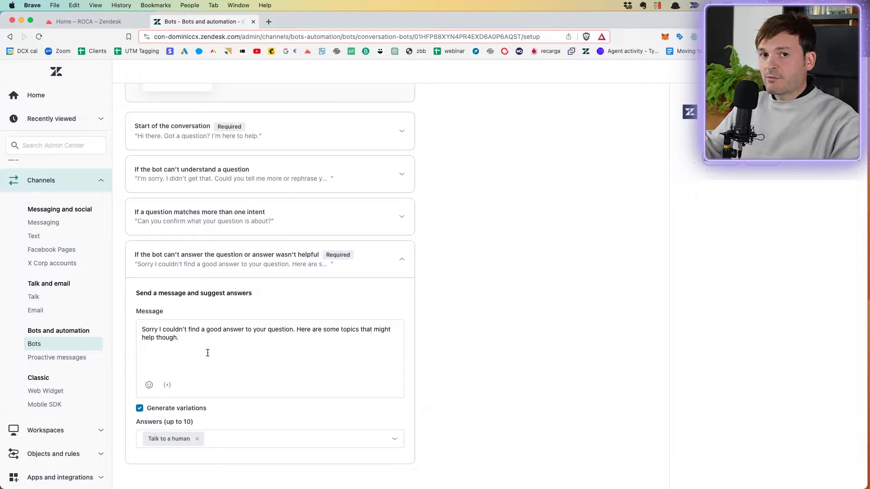
pyautogui.scroll(5, 207, 353)
# Step: Browse the Intents table, including the Account documentation category
pyautogui.click(190, 153)
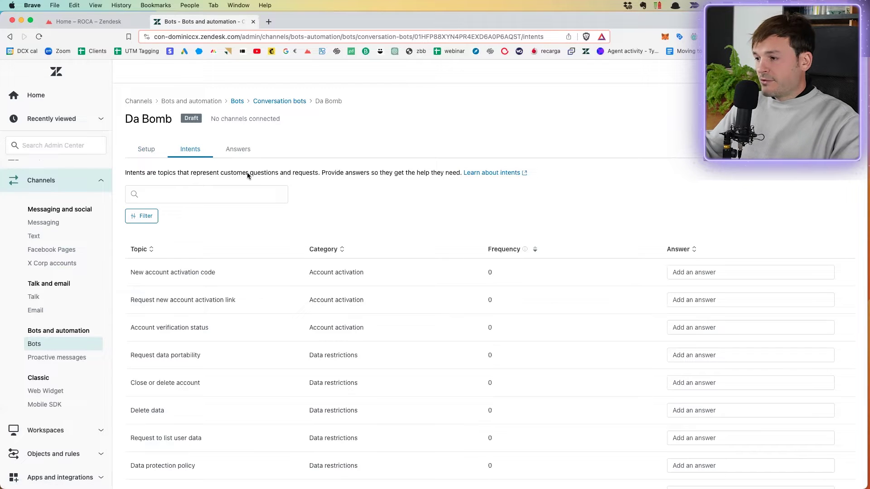
pyautogui.scroll(-3, 287, 243)
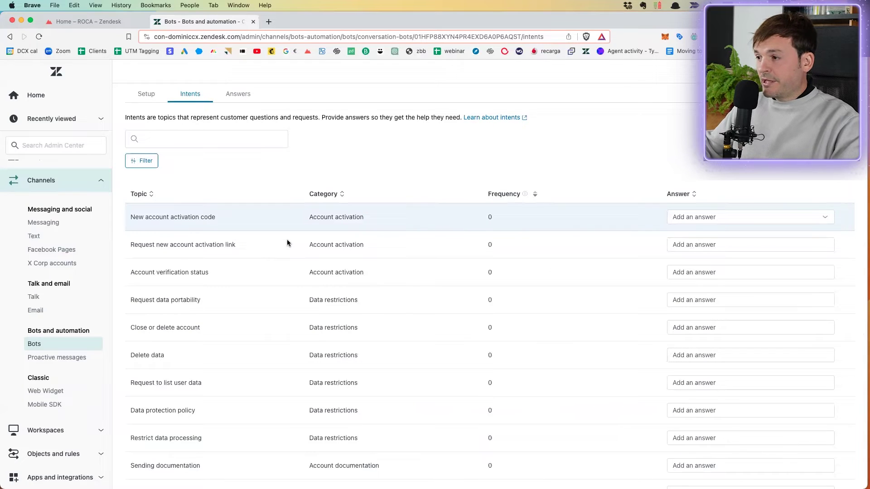
pyautogui.scroll(-1, 287, 240)
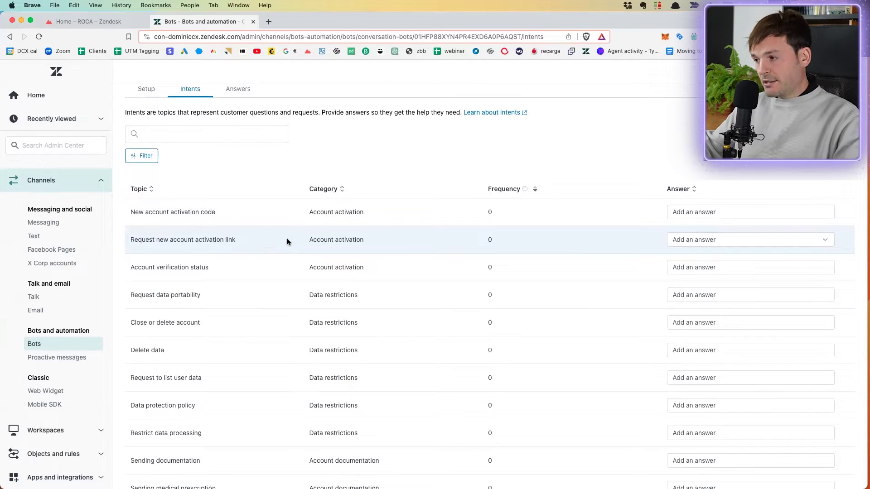
pyautogui.scroll(-5, 178, 334)
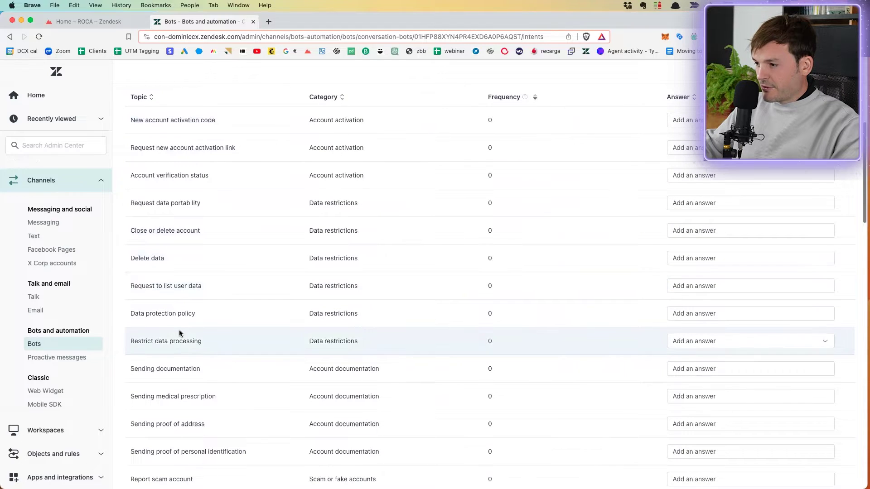
pyautogui.scroll(-1, 180, 334)
pyautogui.moveTo(134, 338); pyautogui.dragTo(236, 339)
pyautogui.moveTo(309, 338); pyautogui.dragTo(379, 341)
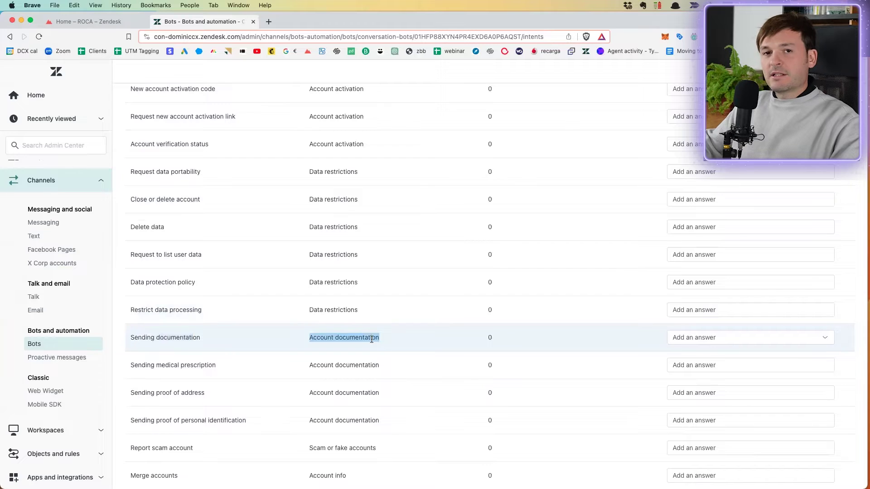
pyautogui.click(335, 340)
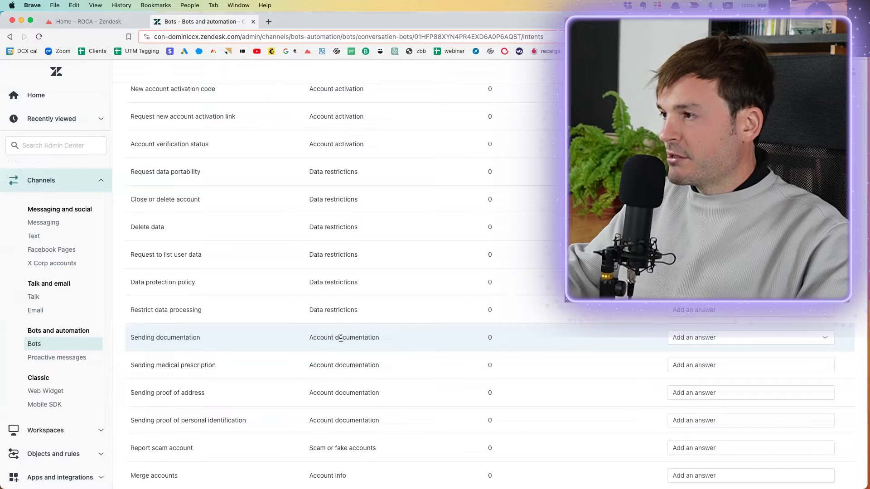
# Step: Check the answer choices for the Sending documentation intent without assigning one
pyautogui.click(739, 338)
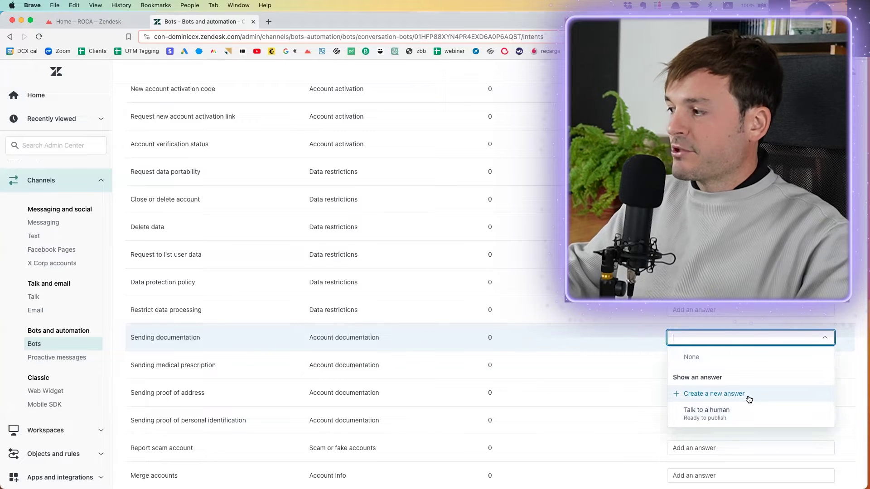
pyautogui.click(664, 370)
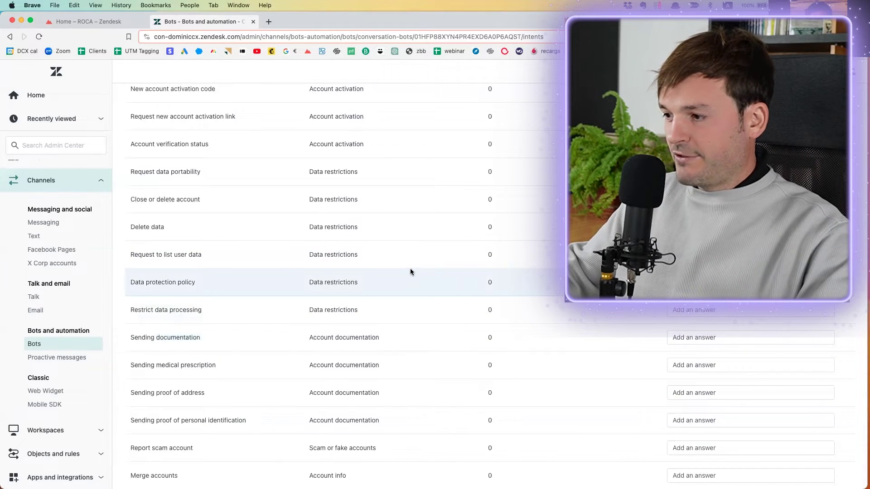
pyautogui.scroll(5, 390, 259)
pyautogui.scroll(-1, 373, 261)
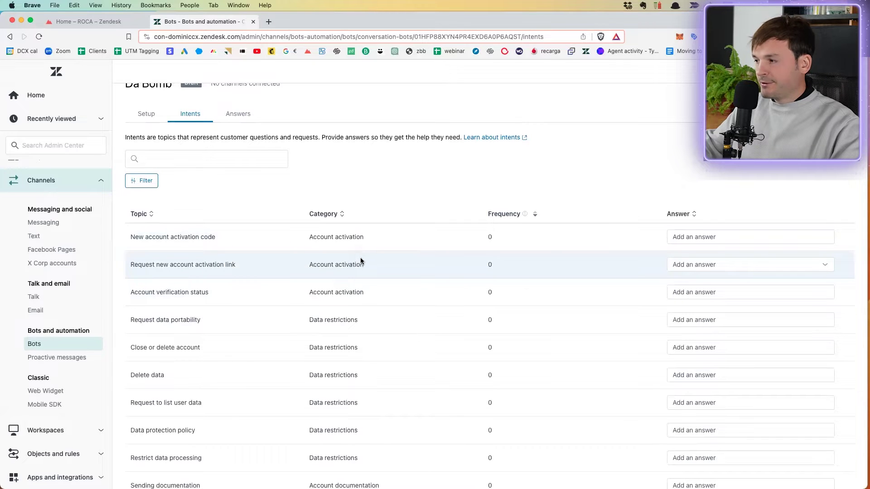
pyautogui.scroll(1, 534, 238)
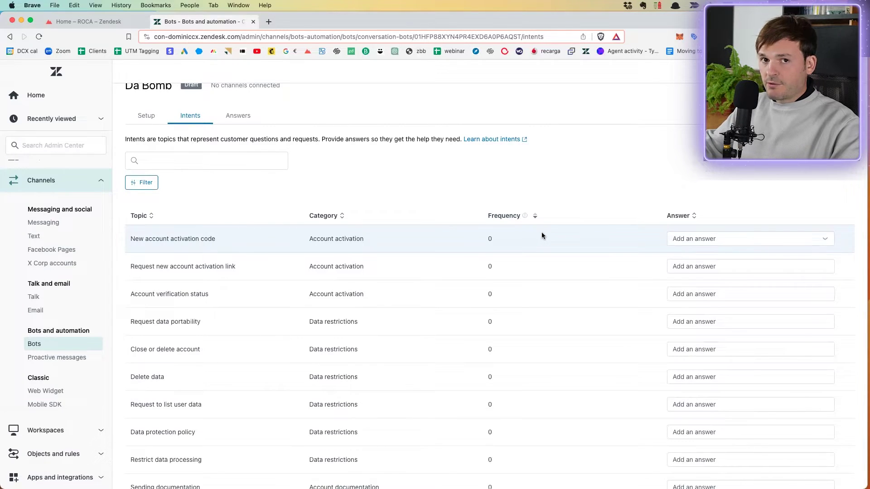
pyautogui.scroll(2, 198, 185)
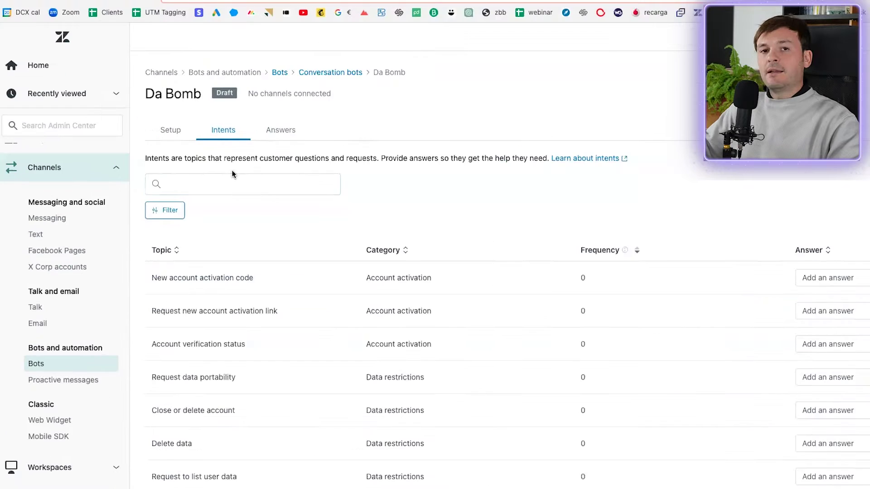
pyautogui.click(283, 131)
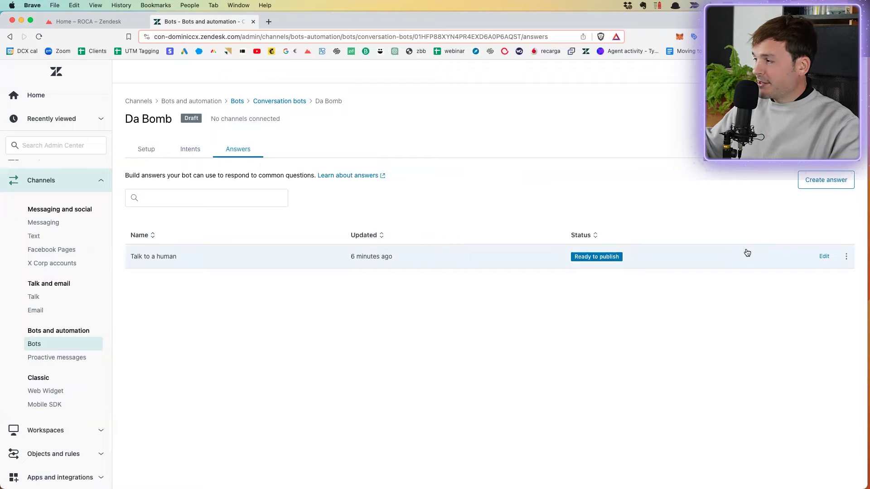
# Step: Create a new answer, comparing templates and choosing Reset password
pyautogui.click(833, 182)
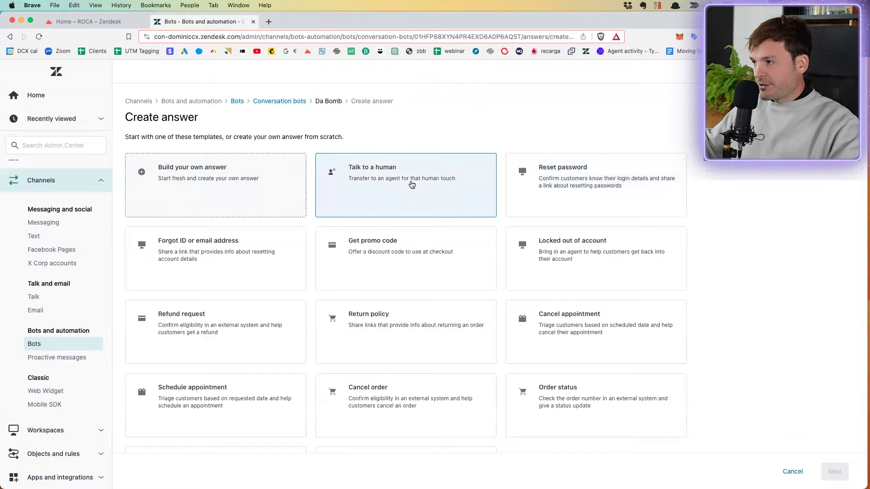
pyautogui.click(410, 184)
pyautogui.click(543, 186)
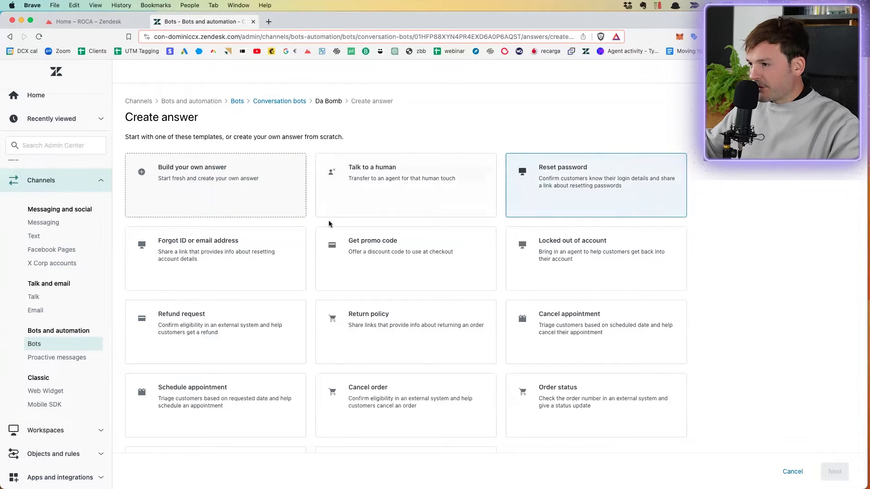
pyautogui.click(267, 249)
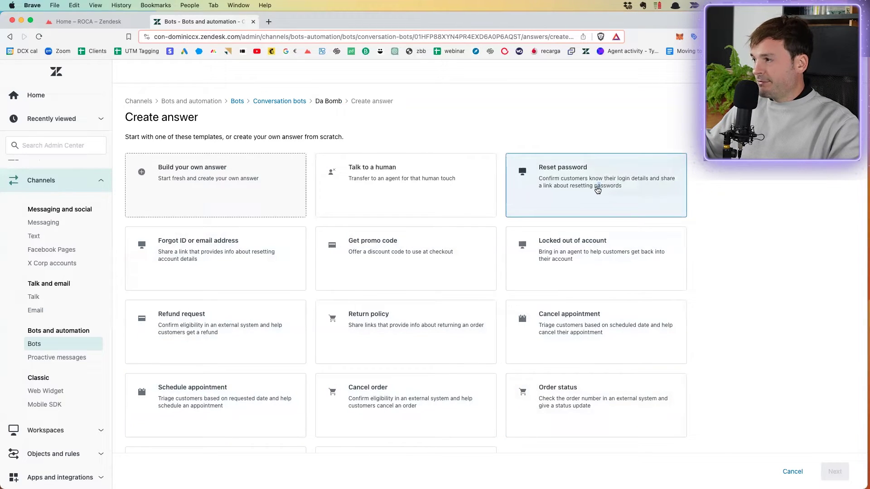
pyautogui.click(598, 190)
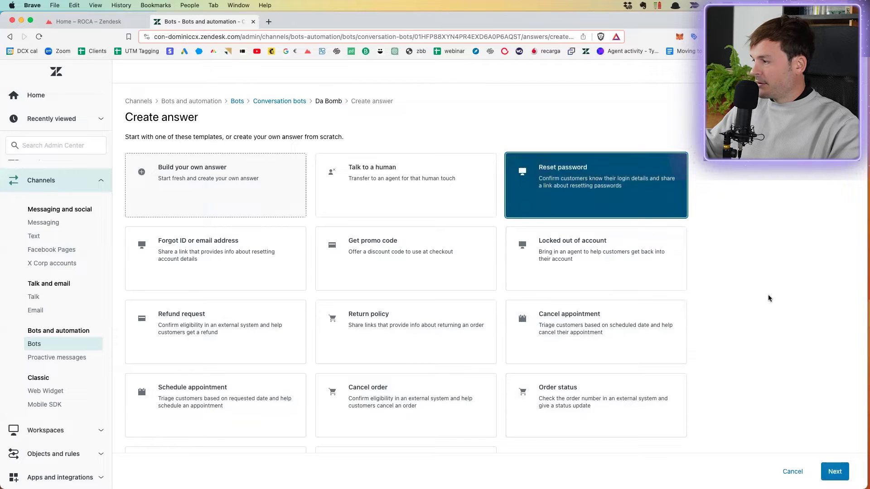
# Step: Switch to training the bot yourself and add phrases such as 'password change'
pyautogui.click(833, 472)
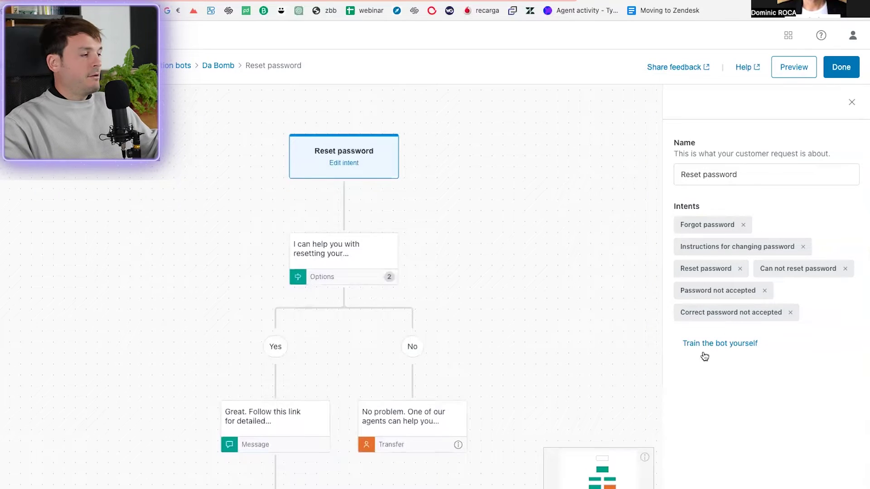
pyautogui.click(721, 343)
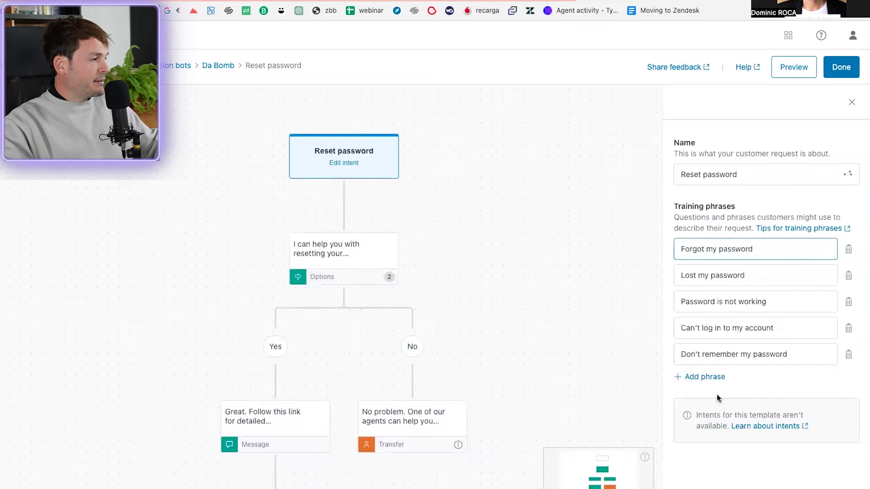
pyautogui.scroll(-1, 730, 331)
pyautogui.click(745, 486)
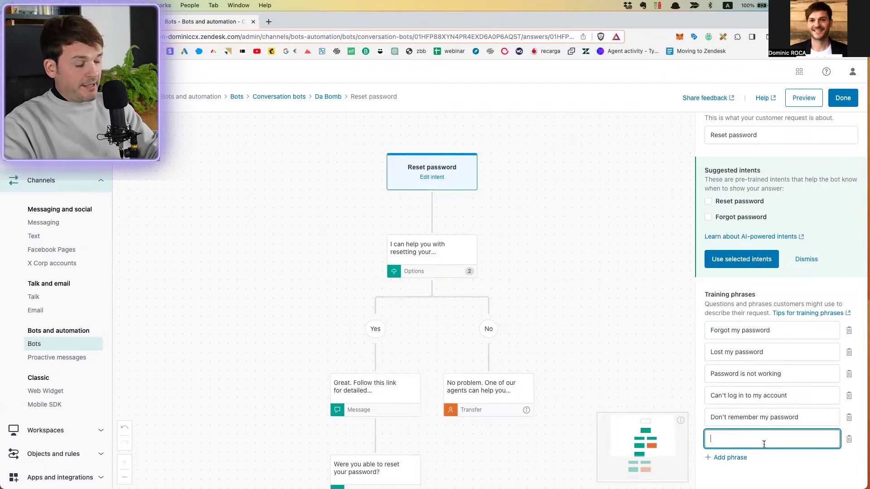
pyautogui.write('password change')
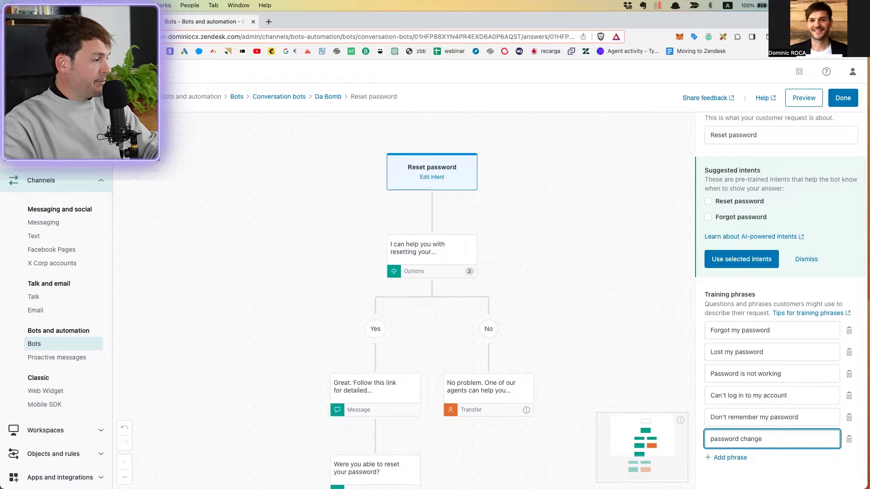
pyautogui.click(730, 458)
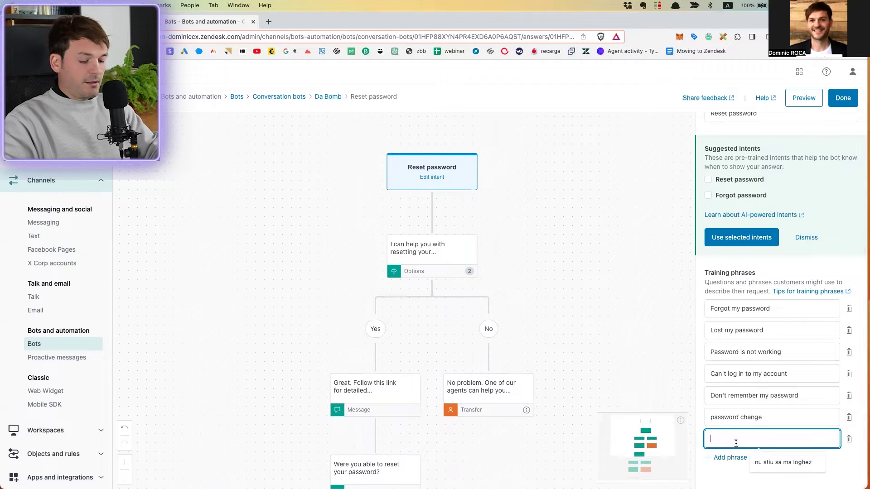
pyautogui.write('u')
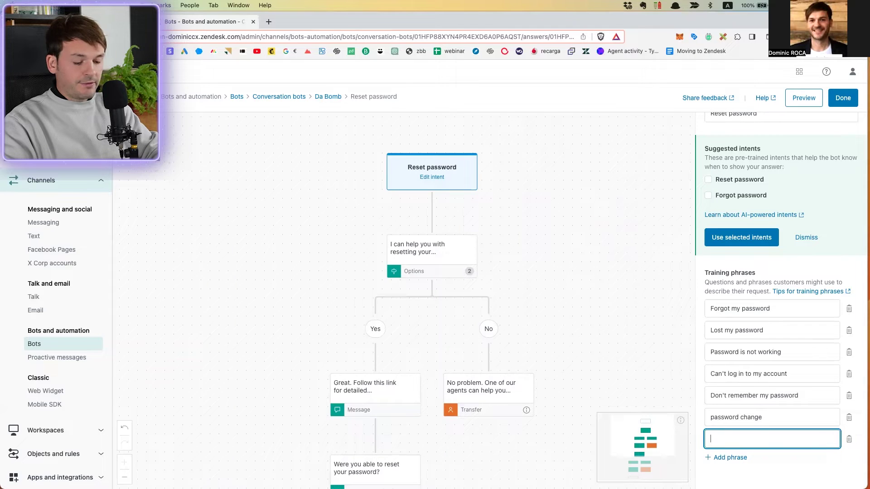
pyautogui.write(' locked mus')
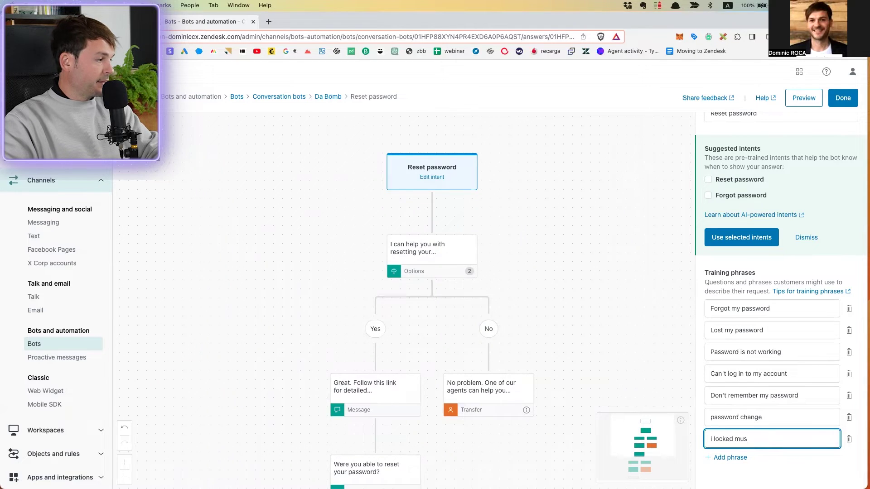
pyautogui.write('s')
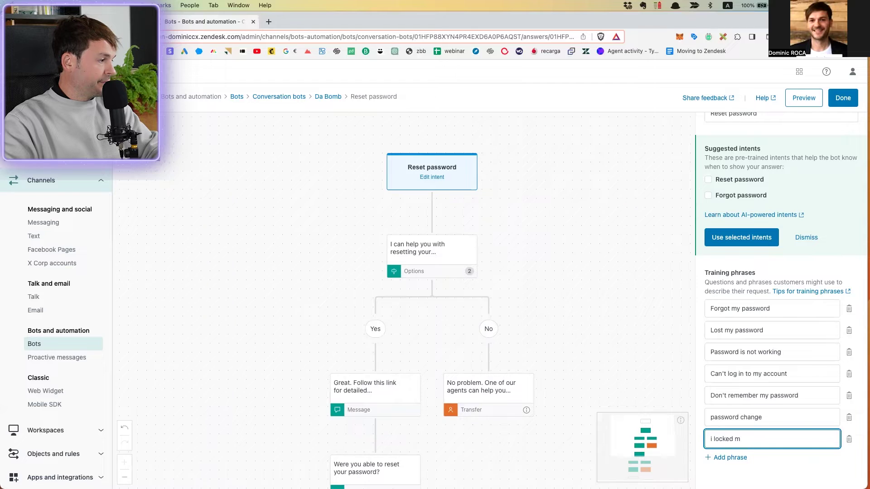
pyautogui.write('yself pu')
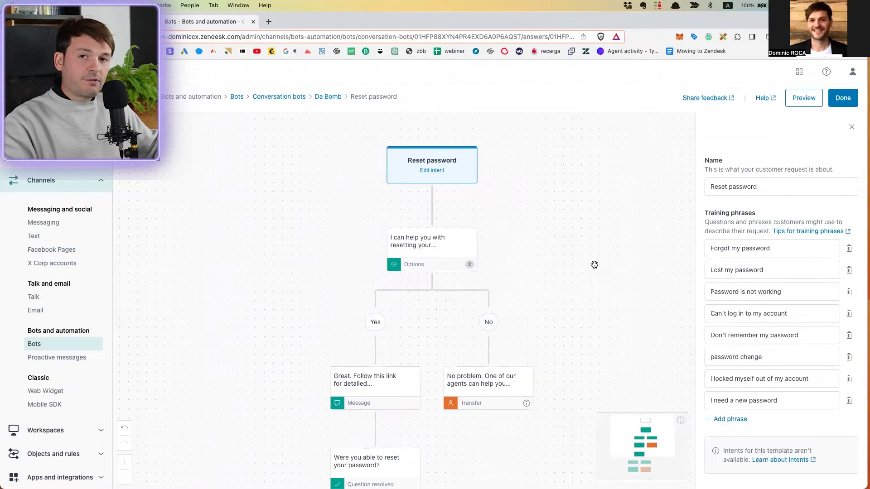
# Step: Preview the Reset password answer, testing the Yes path through 'Yes, problem solved'
pyautogui.click(798, 100)
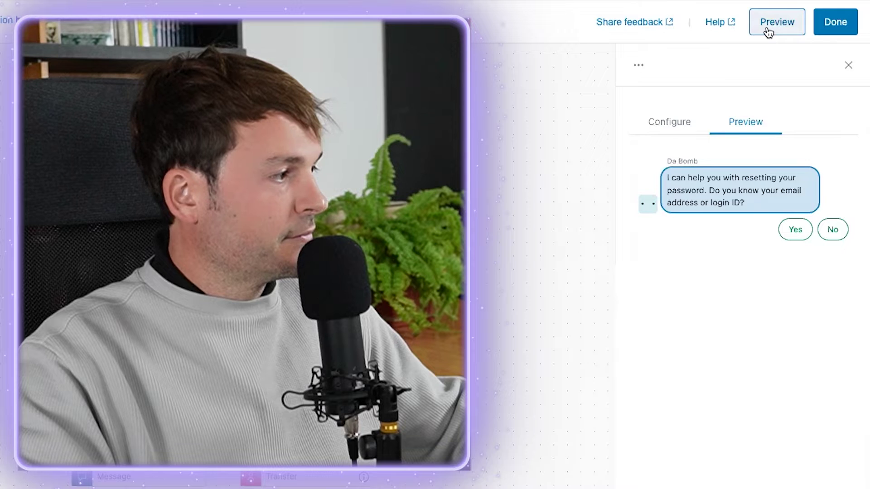
pyautogui.moveTo(670, 177); pyautogui.dragTo(793, 172)
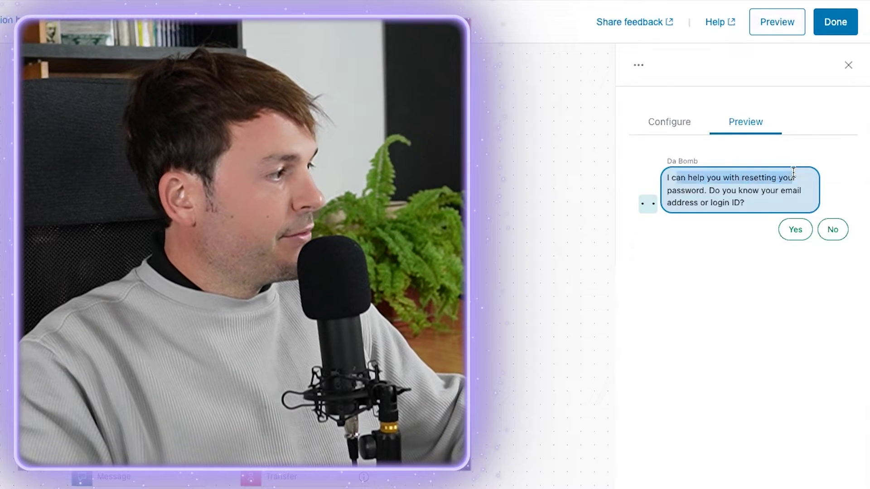
pyautogui.moveTo(692, 190); pyautogui.dragTo(795, 186)
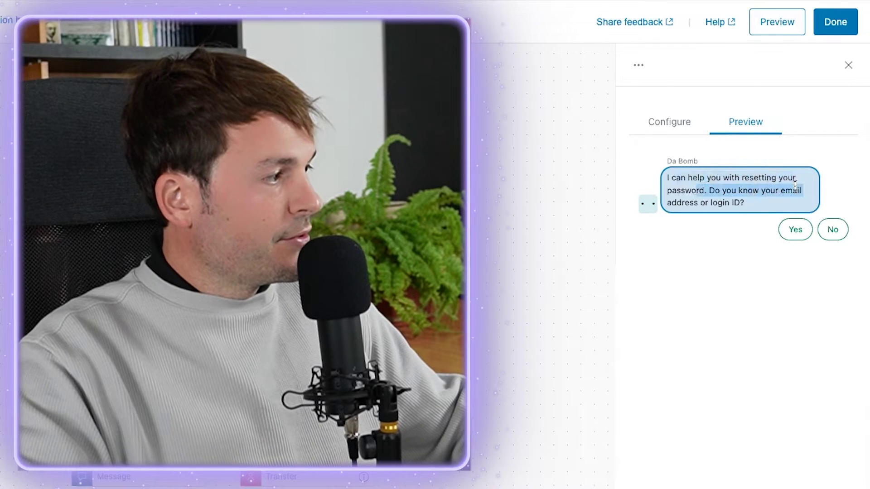
pyautogui.moveTo(669, 202); pyautogui.dragTo(740, 202)
pyautogui.click(704, 200)
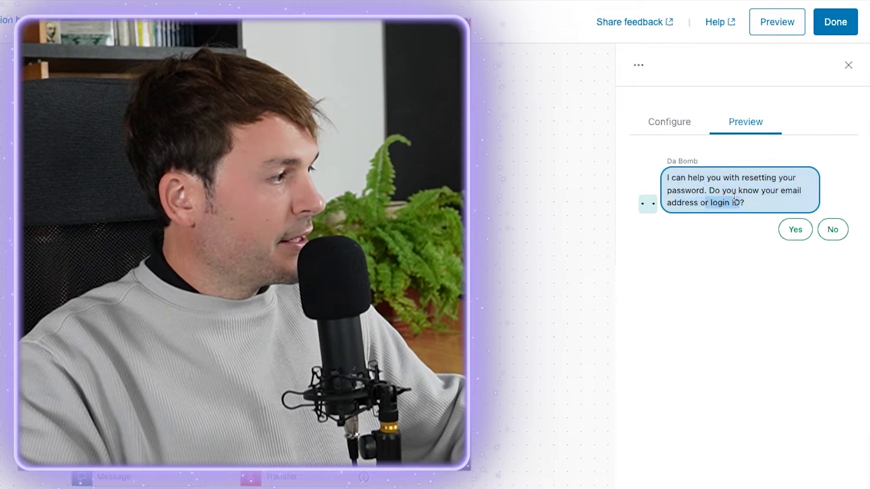
pyautogui.click(800, 230)
pyautogui.moveTo(798, 271); pyautogui.dragTo(723, 272)
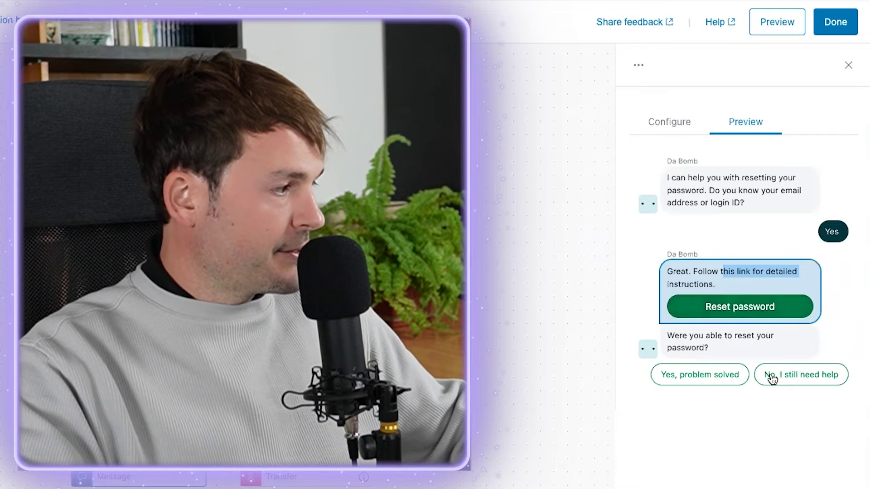
pyautogui.click(693, 384)
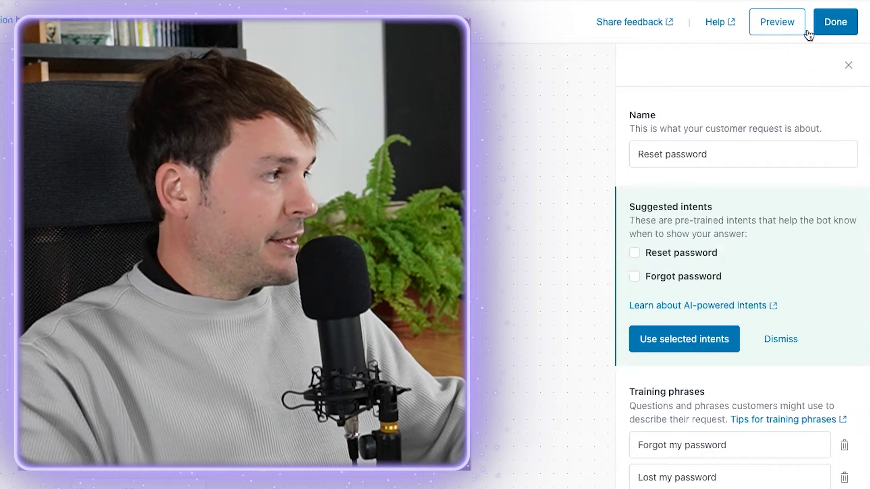
# Step: Restart the preview and test the No reply, which hands off to an agent
pyautogui.click(785, 24)
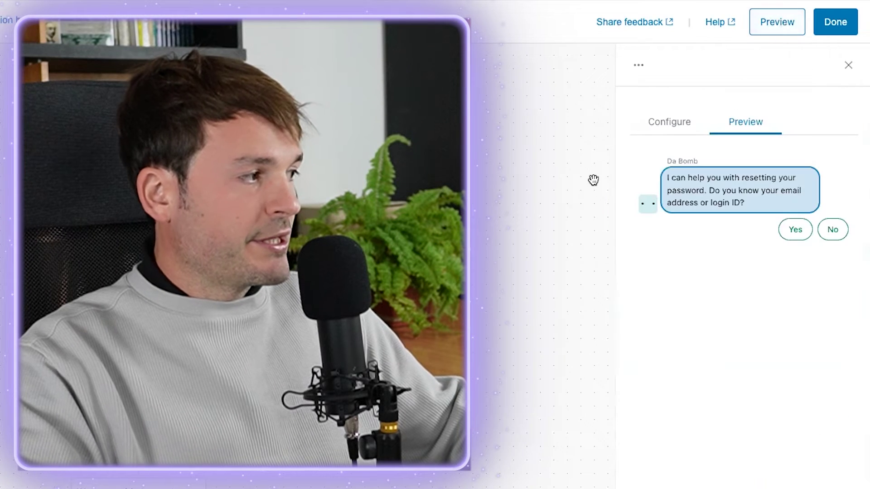
pyautogui.click(835, 231)
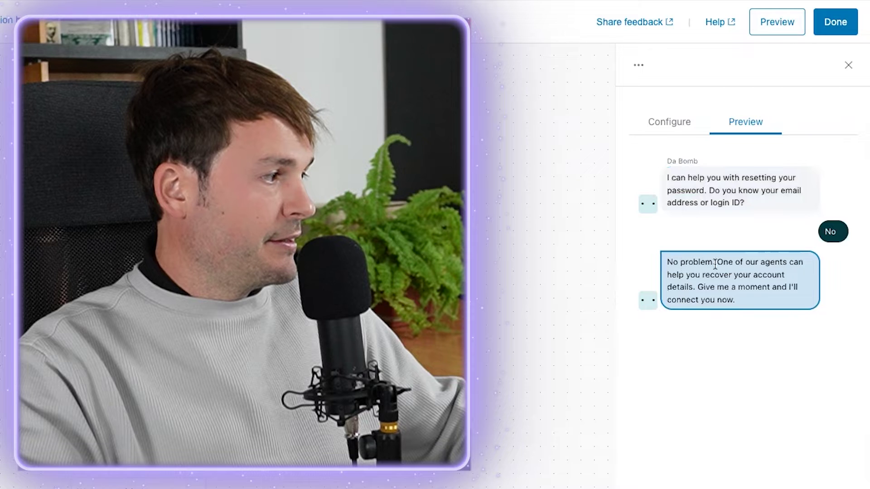
pyautogui.moveTo(744, 263); pyautogui.dragTo(782, 266)
pyautogui.click(747, 292)
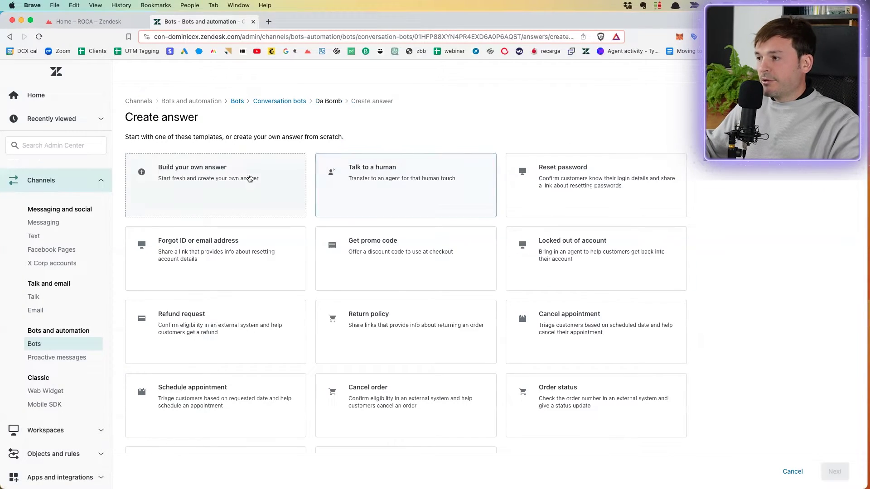
# Step: Build a custom answer from scratch named 'Where is my order'
pyautogui.click(248, 177)
pyautogui.press('Return')
pyautogui.write('Where')
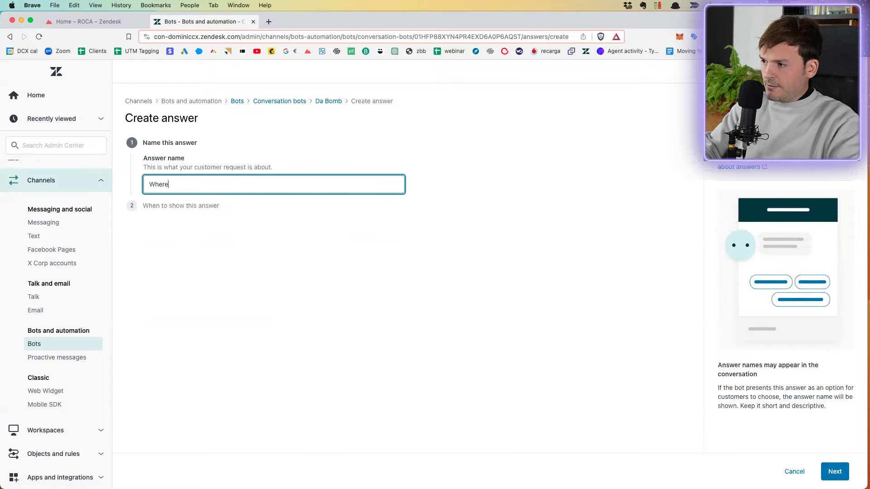
pyautogui.write(' is my o')
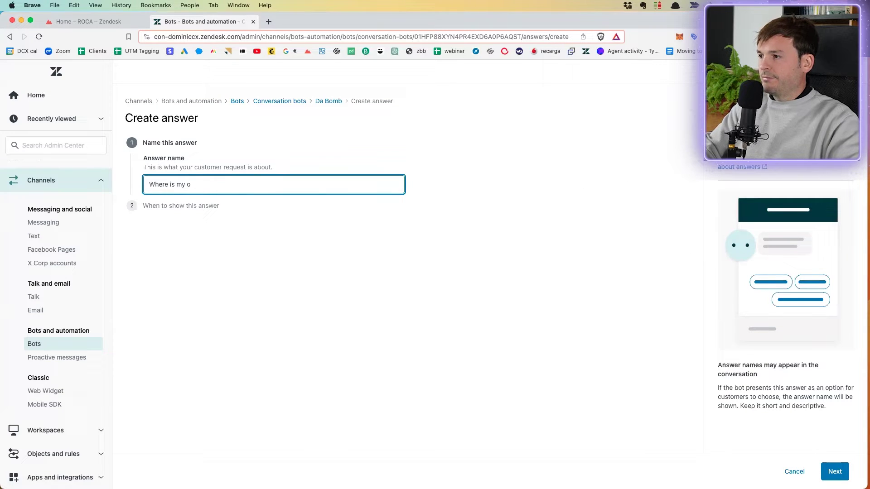
pyautogui.write('ddrder')
pyautogui.press('Return')
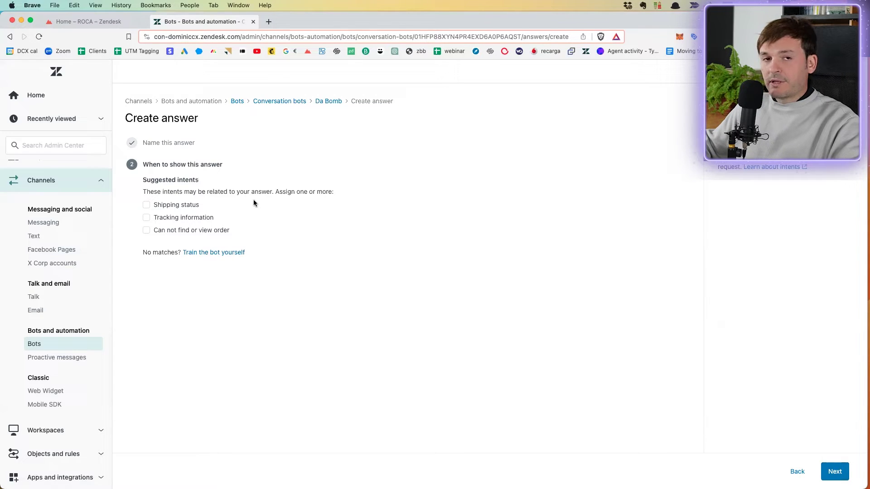
# Step: Train it yourself with phrases 'where is my order' and 'order status'
pyautogui.moveTo(250, 196); pyautogui.dragTo(344, 194)
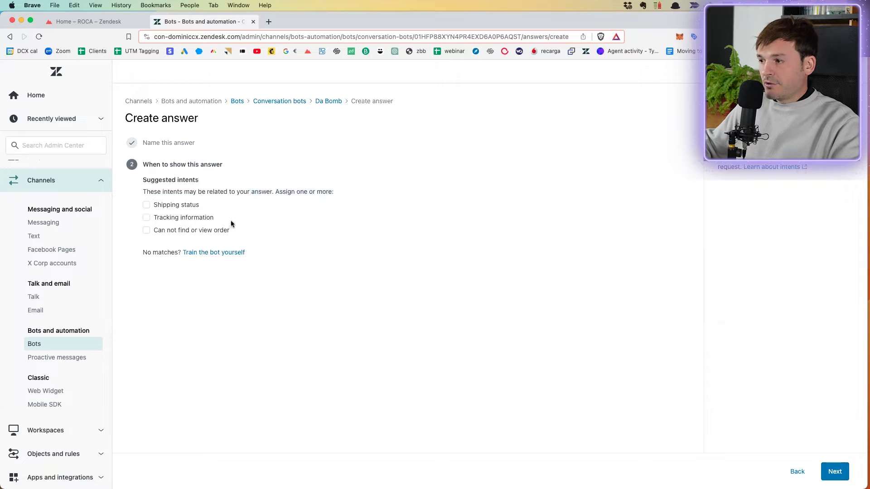
pyautogui.click(222, 253)
pyautogui.click(197, 278)
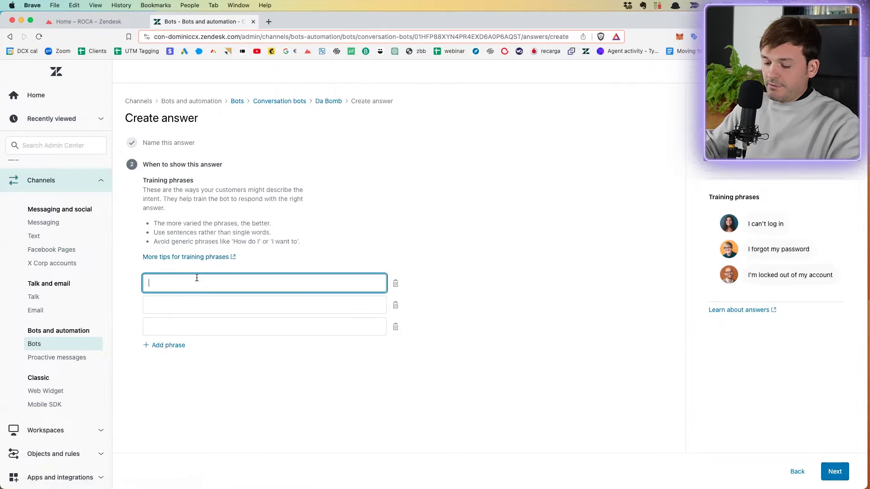
pyautogui.write('where is my or')
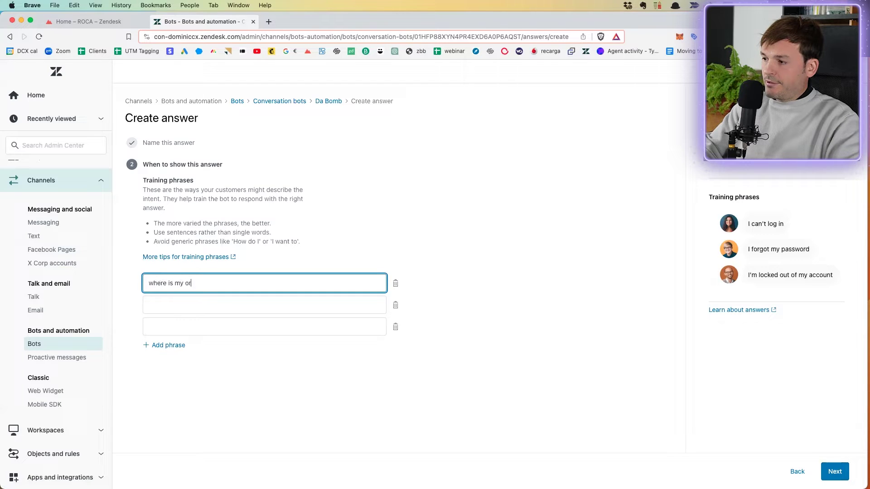
pyautogui.write('der')
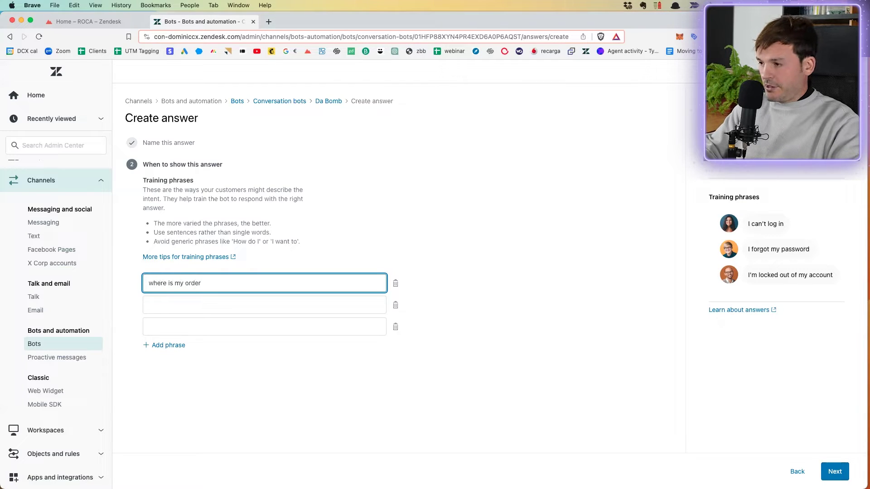
pyautogui.click(177, 300)
pyautogui.write('orde')
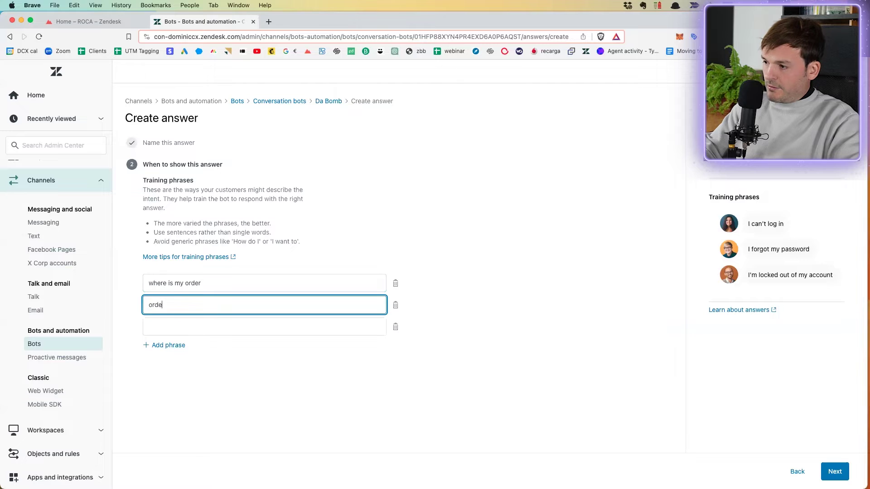
pyautogui.write('r status')
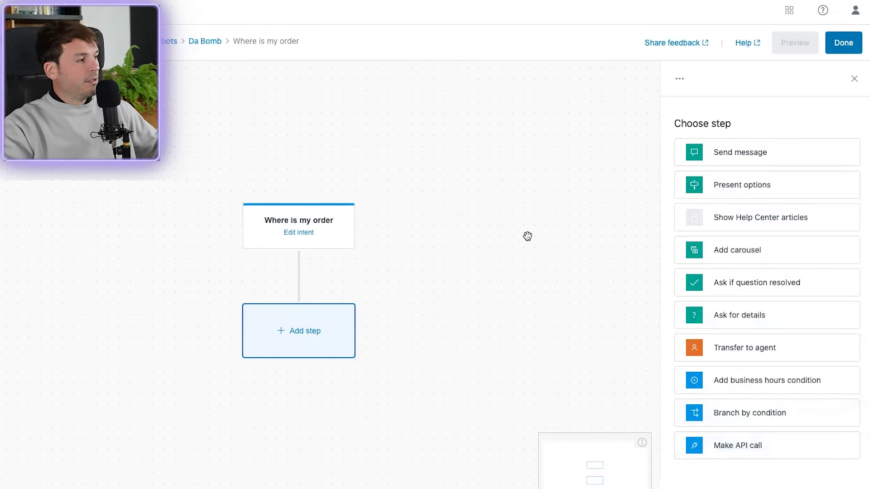
# Step: Add a Send message step after the Where is my order intent
pyautogui.click(749, 155)
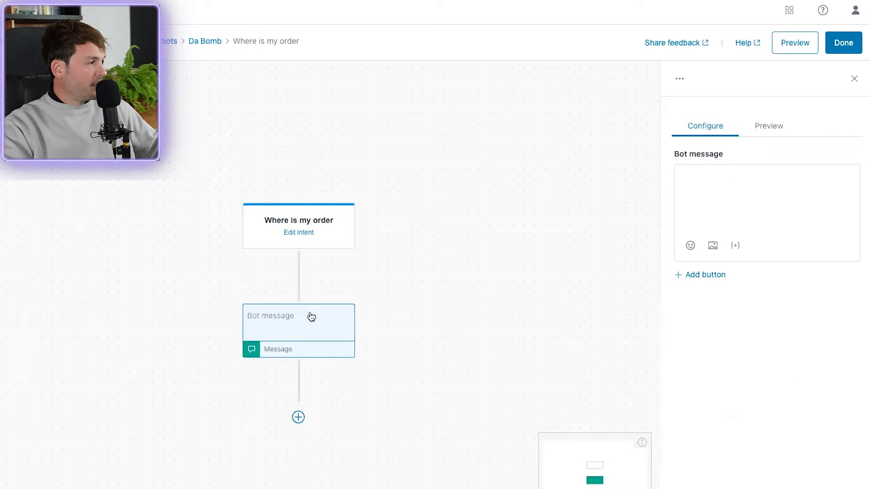
# Step: Write the bot message 'OK, looking for an order. We want to make sure you have visibility.'
pyautogui.click(734, 195)
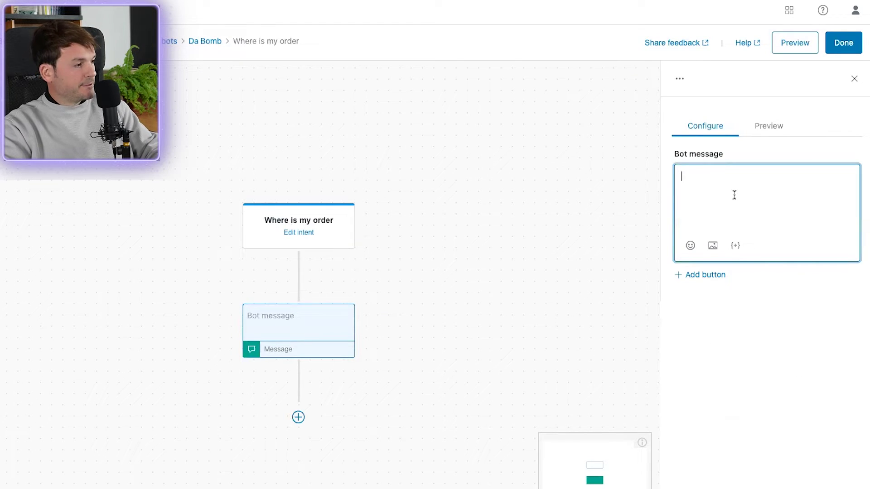
pyautogui.write('H')
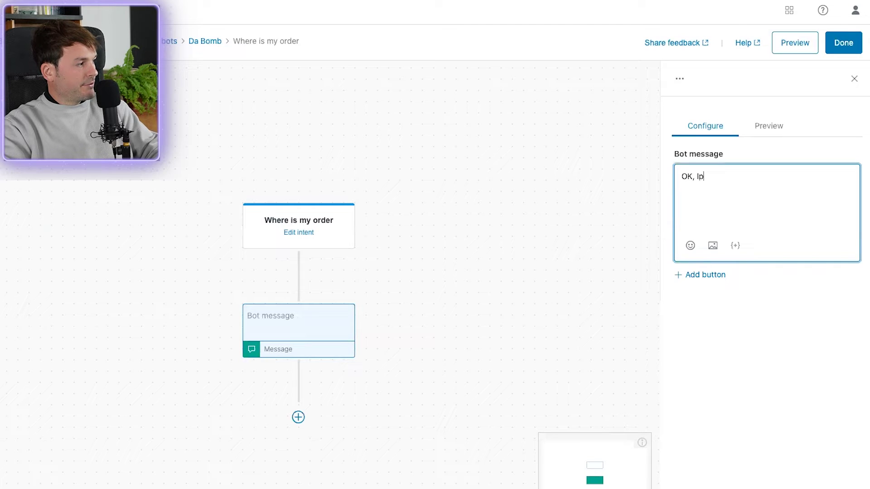
pyautogui.write('OK, looking for an order. We wnt ')
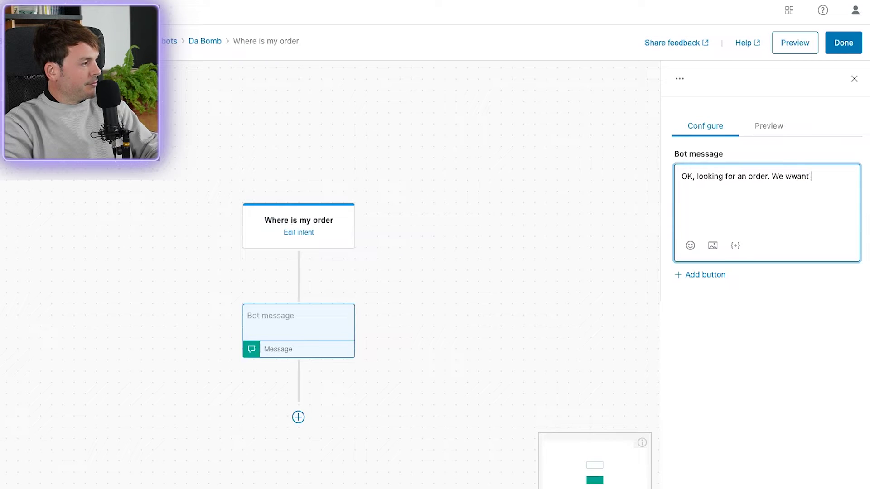
pyautogui.write('ant to')
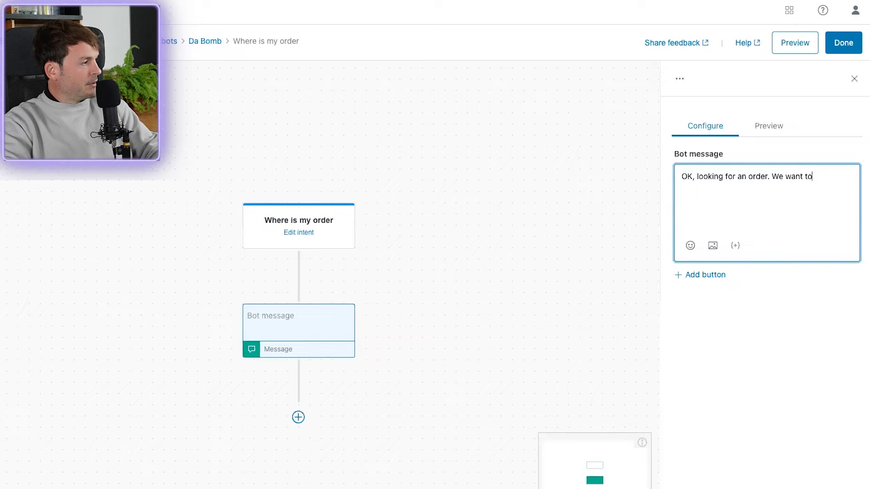
pyautogui.write(' make sure you have visibility.')
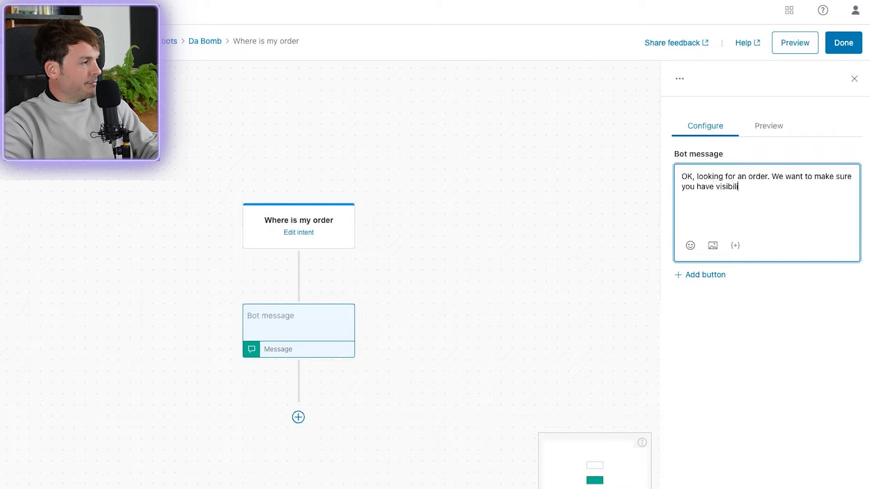
pyautogui.click(537, 315)
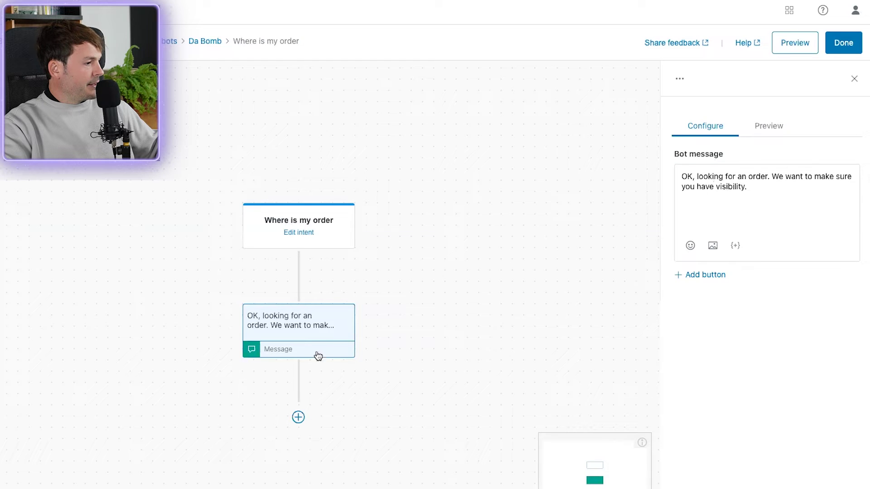
# Step: Add a Present options step asking 'Are you a registered user?' with Yes and No choices
pyautogui.click(298, 418)
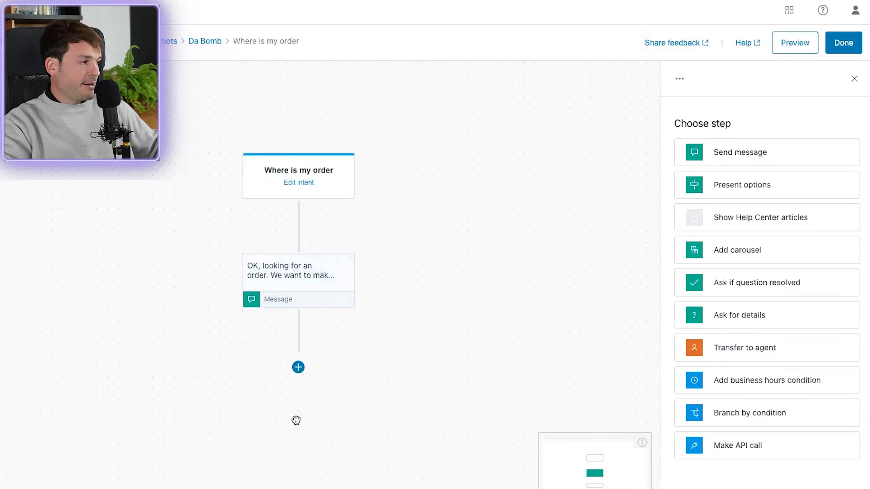
pyautogui.click(757, 189)
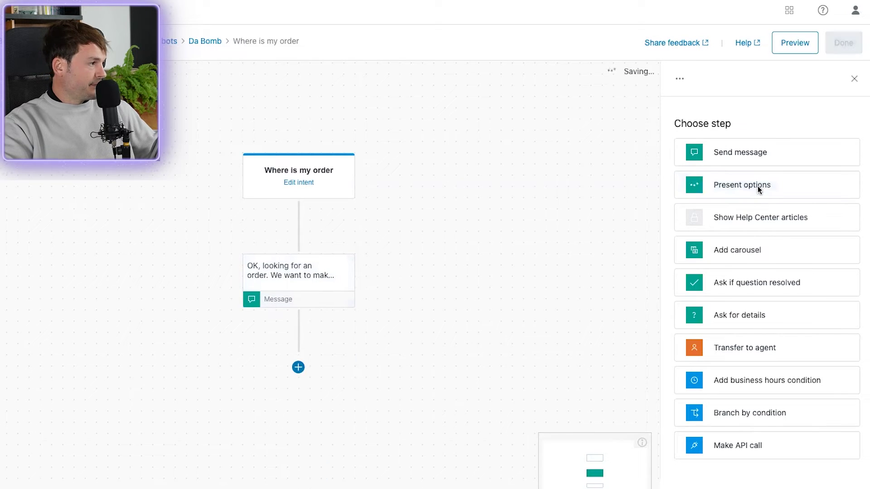
pyautogui.write('Are you a registered user?')
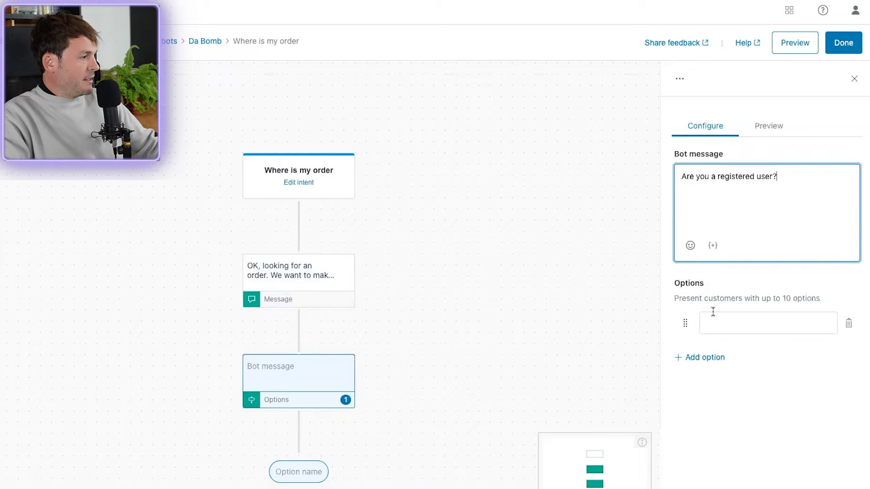
pyautogui.click(709, 318)
pyautogui.write('Yes')
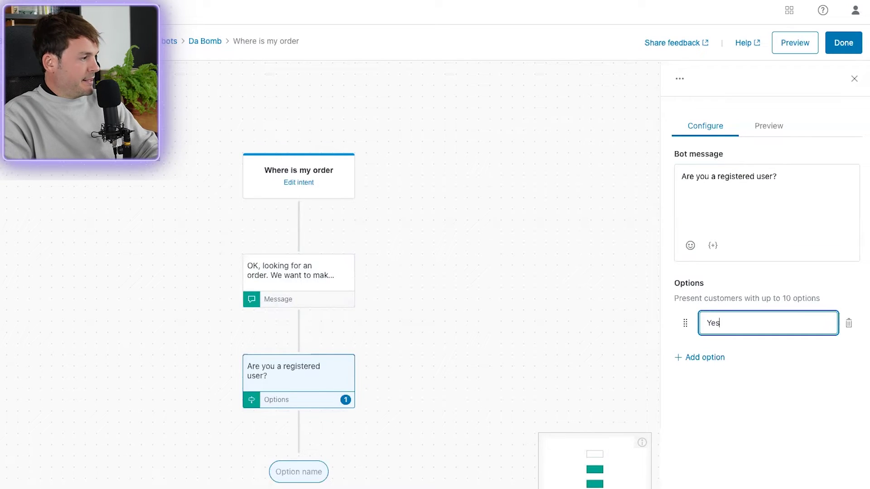
pyautogui.click(689, 293)
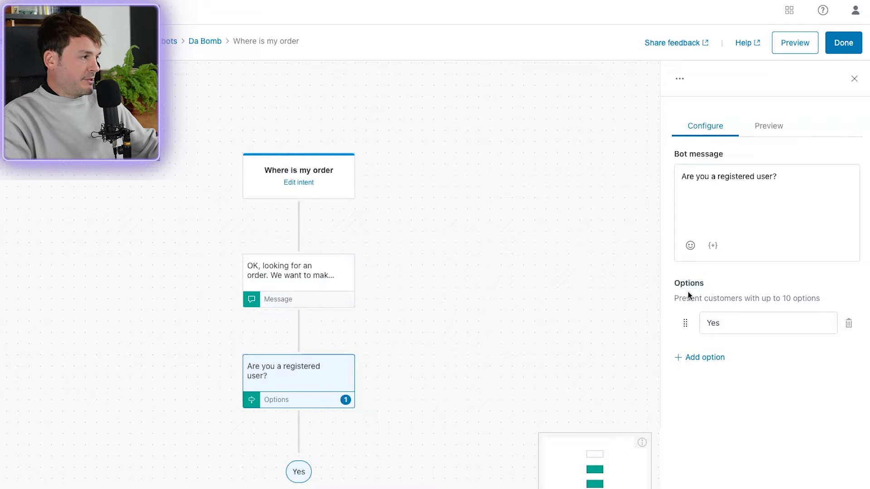
pyautogui.click(705, 357)
pyautogui.click(726, 358)
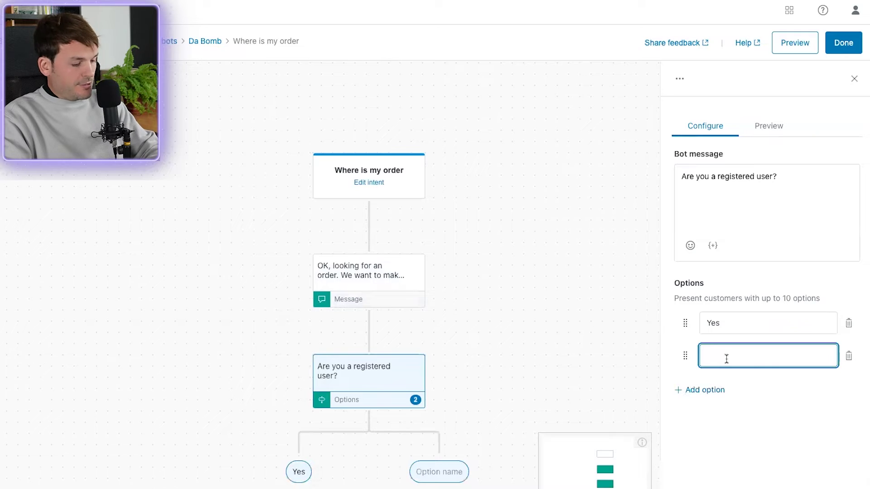
pyautogui.write('No')
pyautogui.click(618, 350)
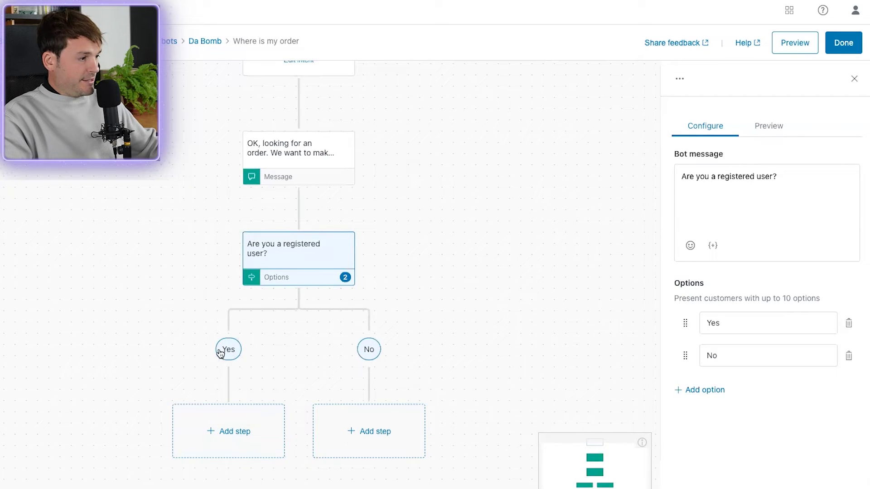
# Step: Add the 'ask for user id' details step under Yes and start a step below it
pyautogui.click(222, 432)
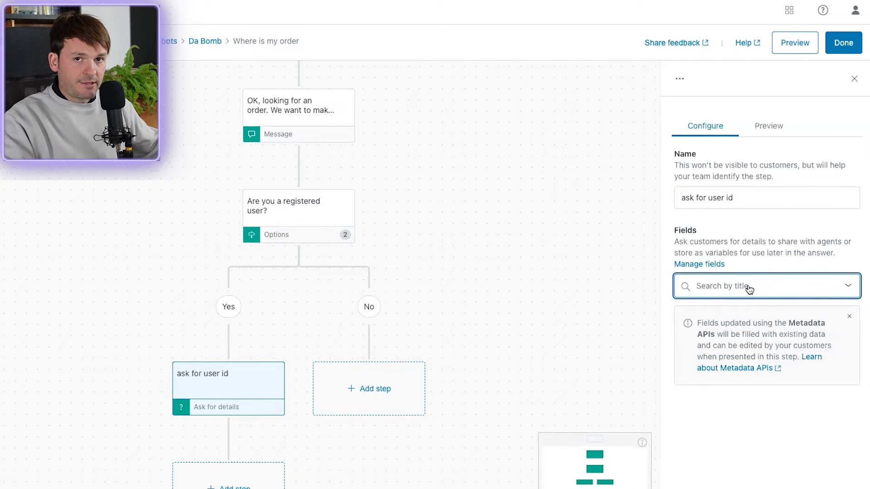
pyautogui.scroll(-2, 222, 378)
pyautogui.click(222, 378)
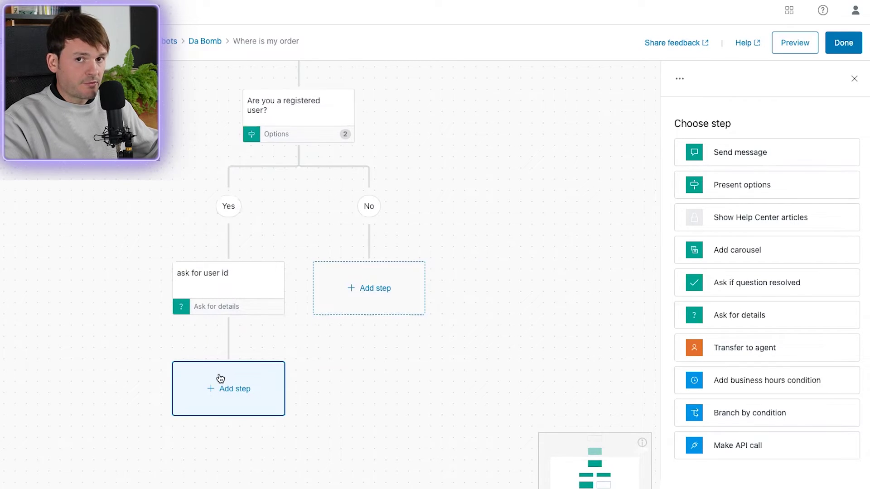
# Step: Add a Transfer to agent step saying 'I am going to put you through to one of our human colleagues.'
pyautogui.click(771, 354)
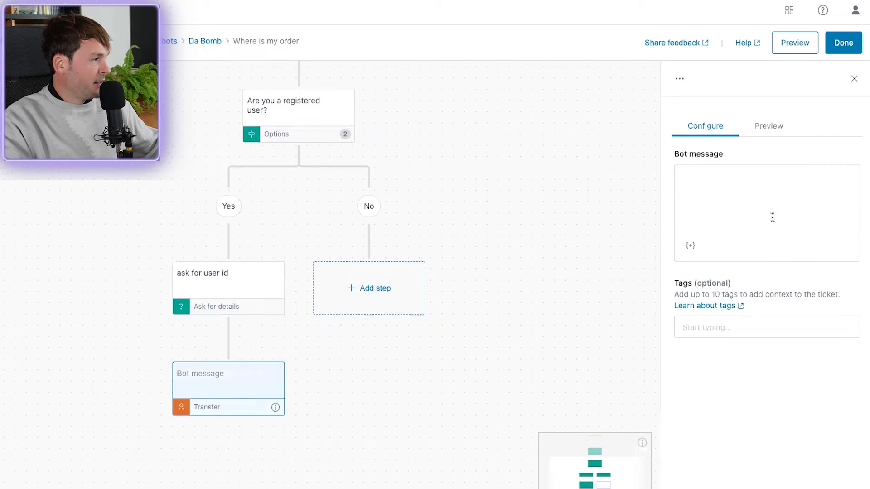
pyautogui.click(772, 216)
pyautogui.write('I am boin')
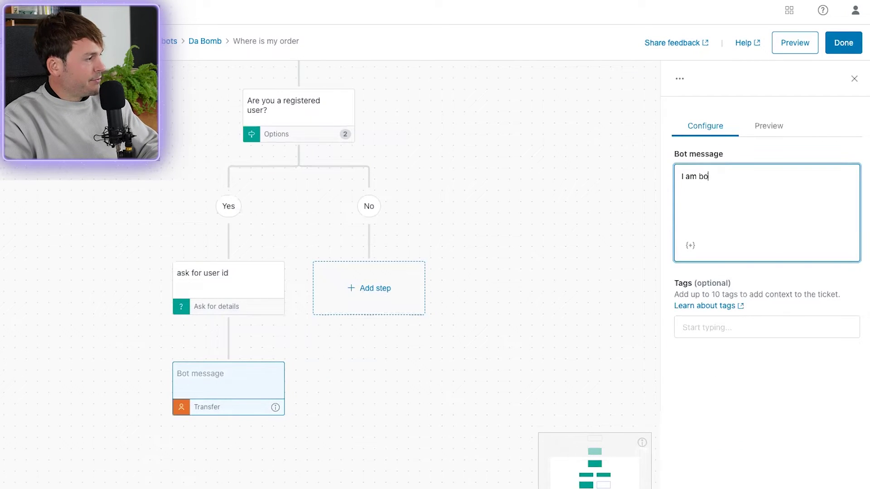
pyautogui.press('BackSpace')
pyautogui.press('BackSpace')
pyautogui.write('going to put you through to one')
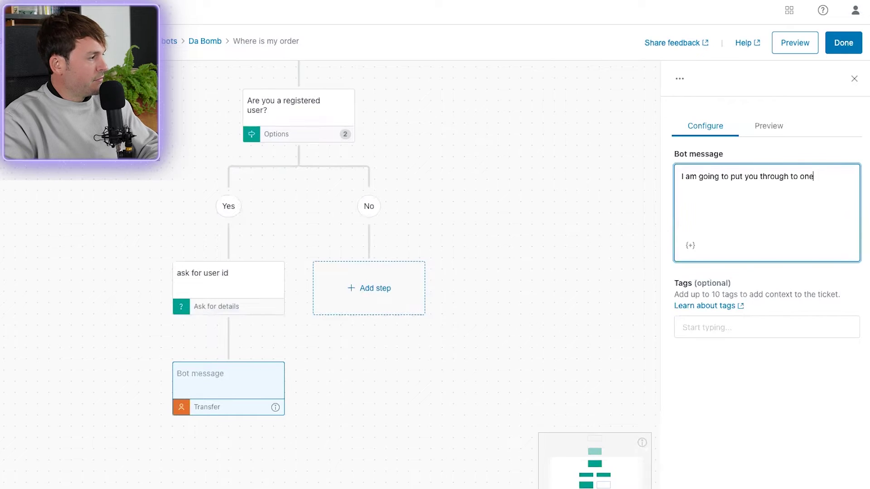
pyautogui.write(' of our')
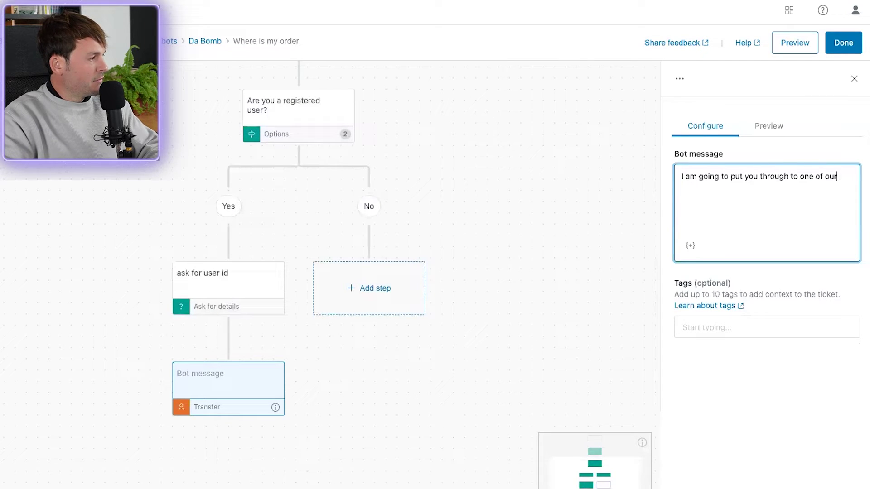
pyautogui.press('BackSpace')
pyautogui.press('BackSpace')
pyautogui.press('BackSpace')
pyautogui.write('my hu')
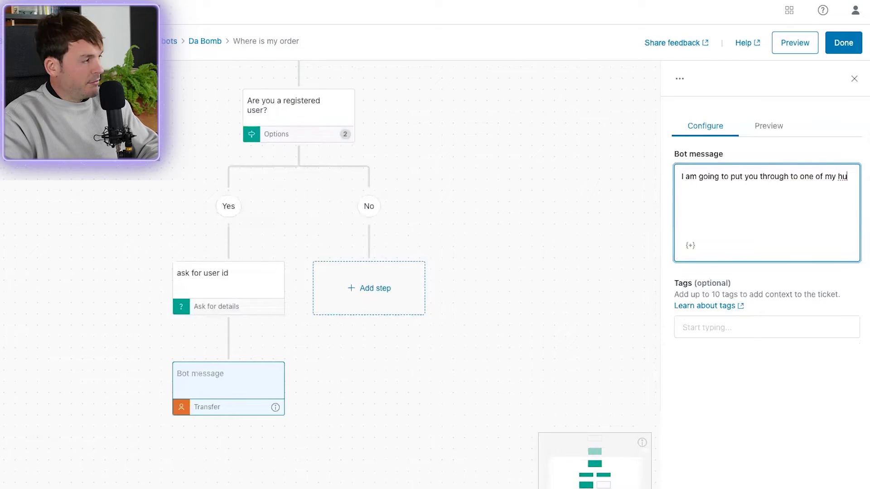
pyautogui.write('man colleagues.')
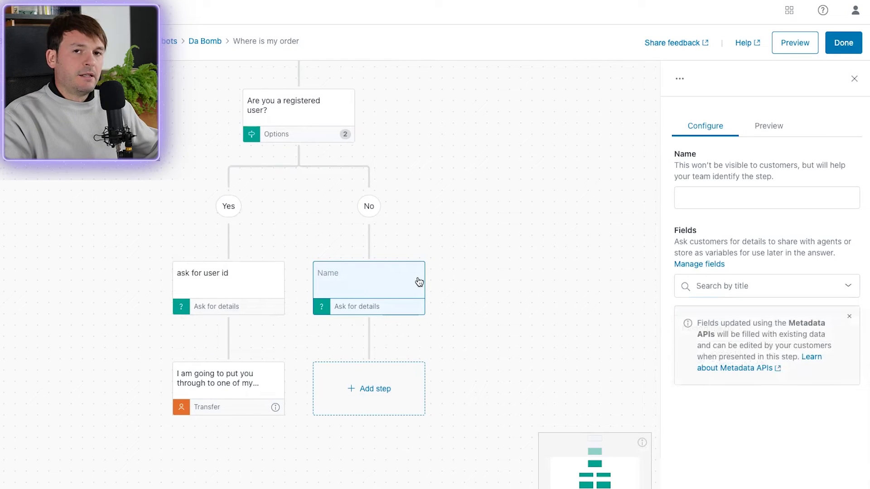
pyautogui.moveTo(373, 255)
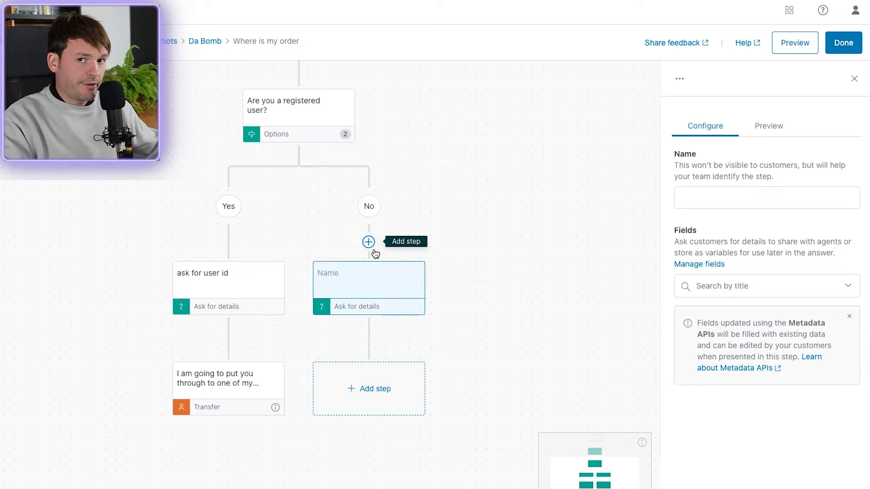
# Step: Replace No's empty step with 'ask for order number' collecting Order ID, followed by Transfer to agent
pyautogui.press('Delete')
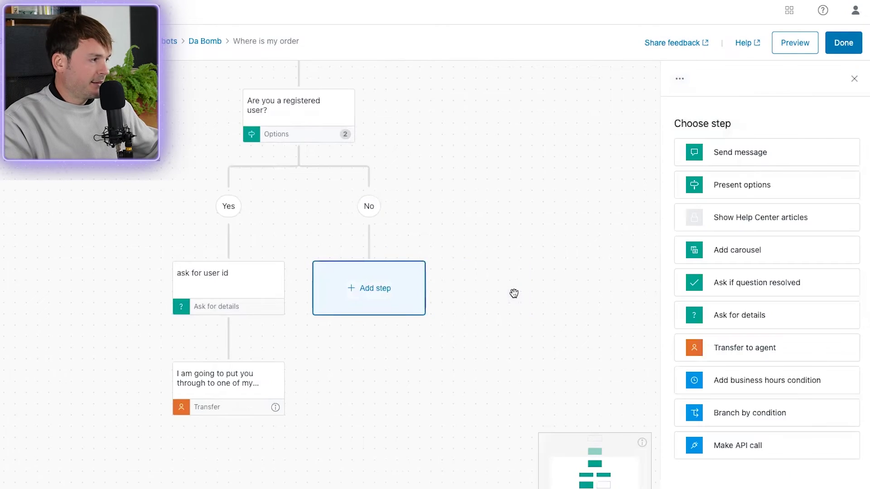
pyautogui.click(750, 322)
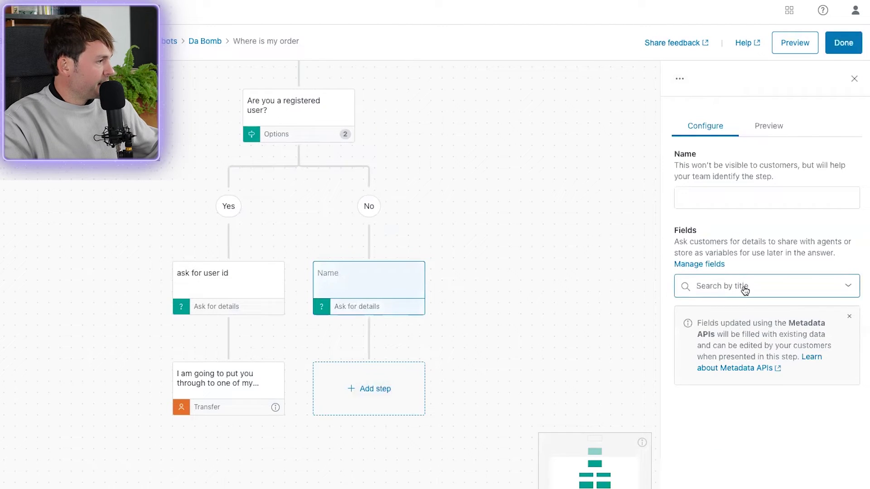
pyautogui.click(732, 198)
pyautogui.write('ask for order number')
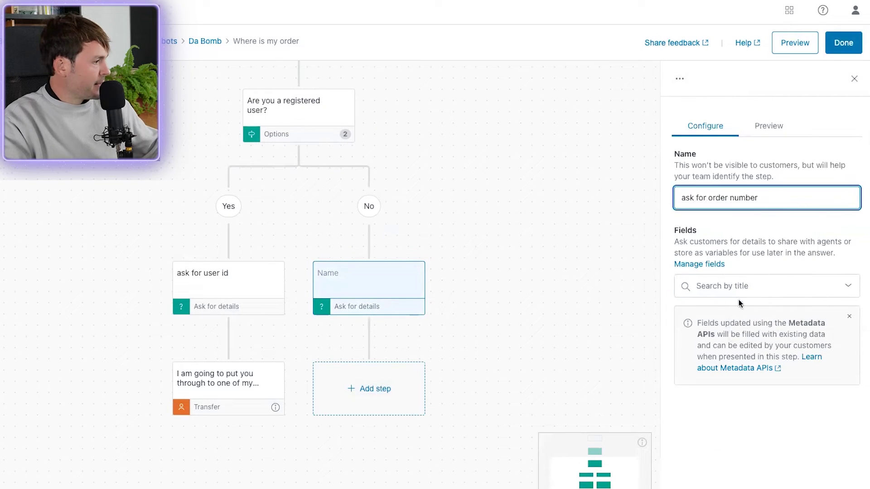
pyautogui.click(744, 287)
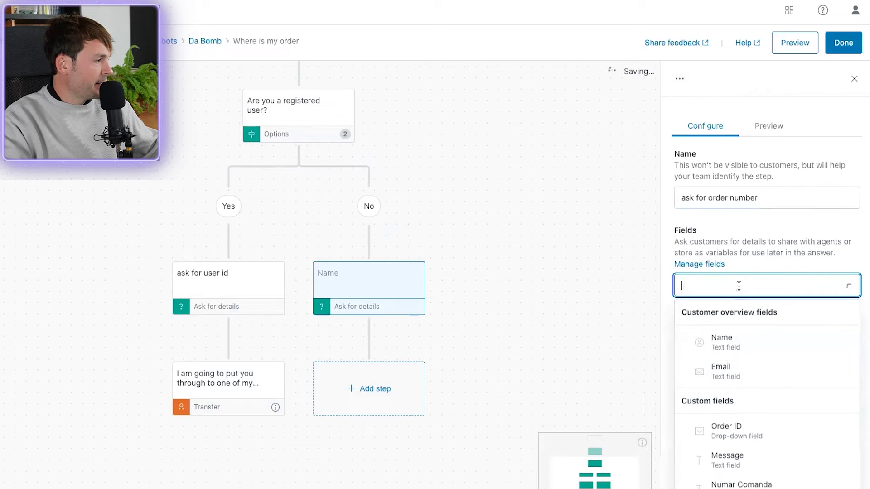
pyautogui.write('order')
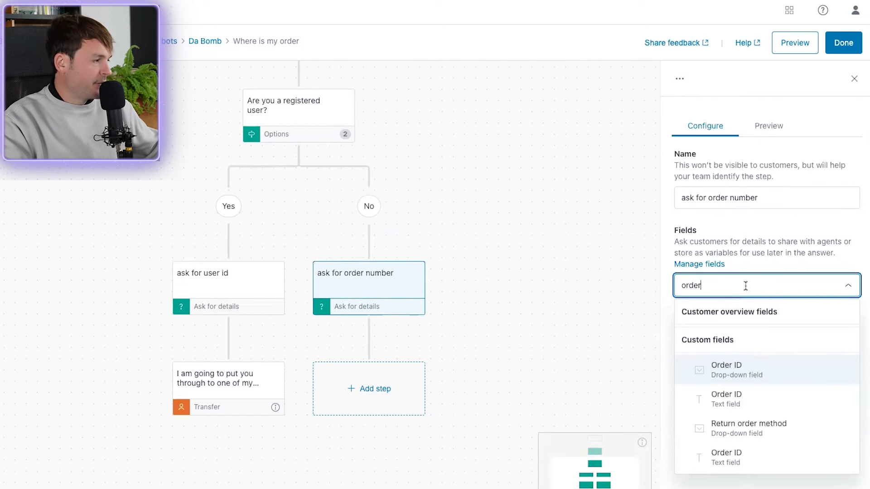
pyautogui.click(738, 401)
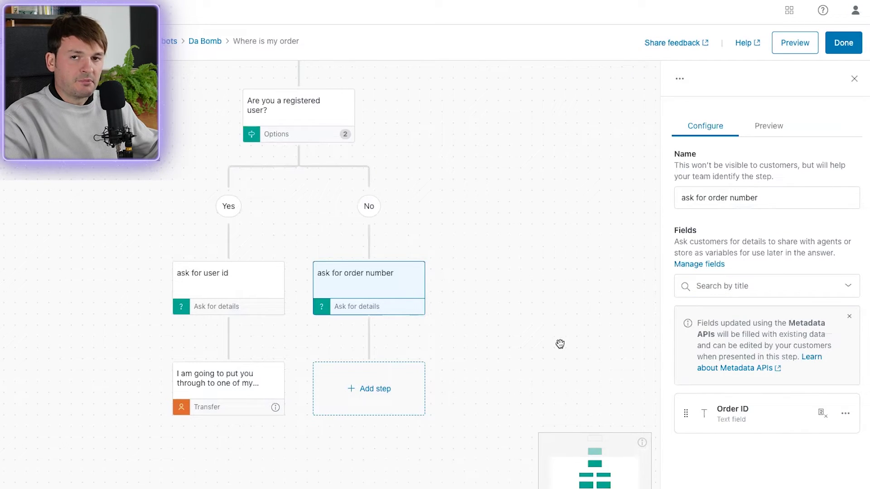
pyautogui.click(383, 381)
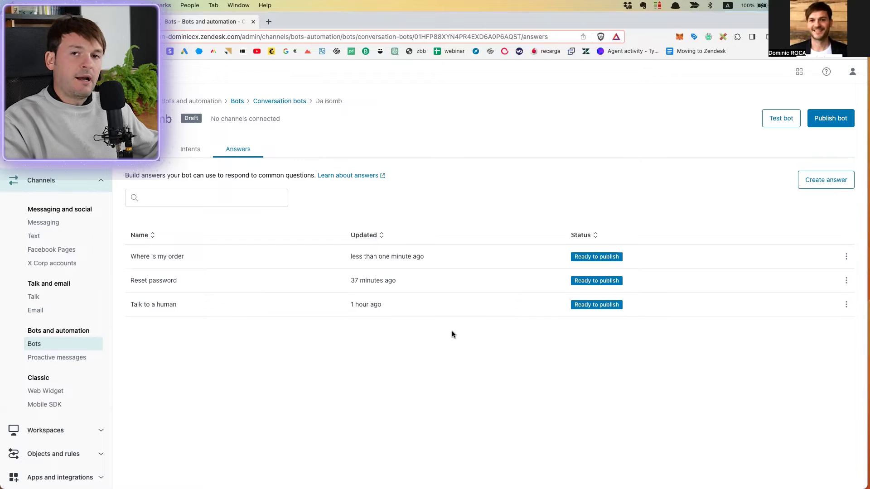
# Step: Open the Publish bot dialog to choose where Da Bomb appears
pyautogui.click(838, 118)
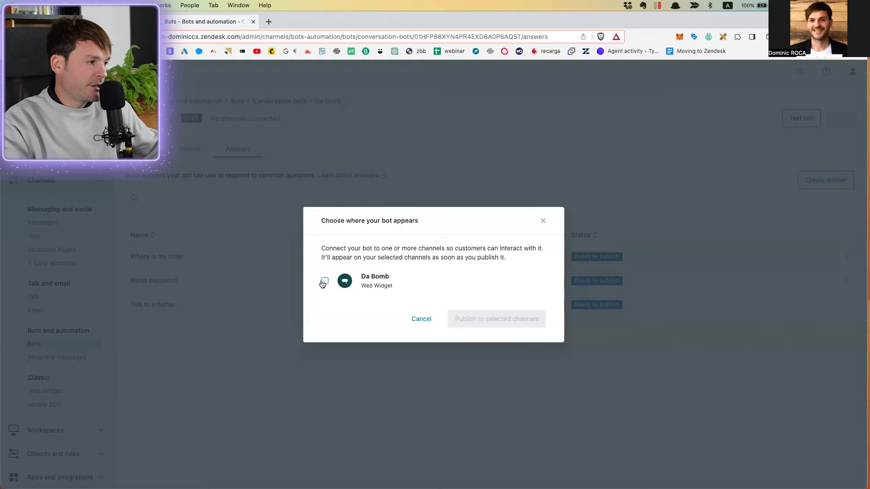
# Step: Publish Da Bomb to the Da Bomb Web Widget channel
pyautogui.click(325, 282)
pyautogui.click(511, 320)
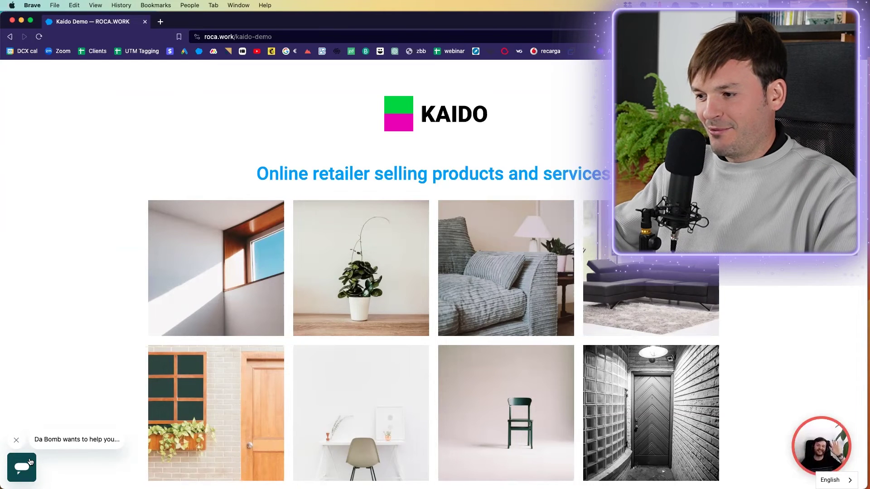
# Step: Open the chat launcher at the bottom left of the Kaido demo page
pyautogui.click(23, 471)
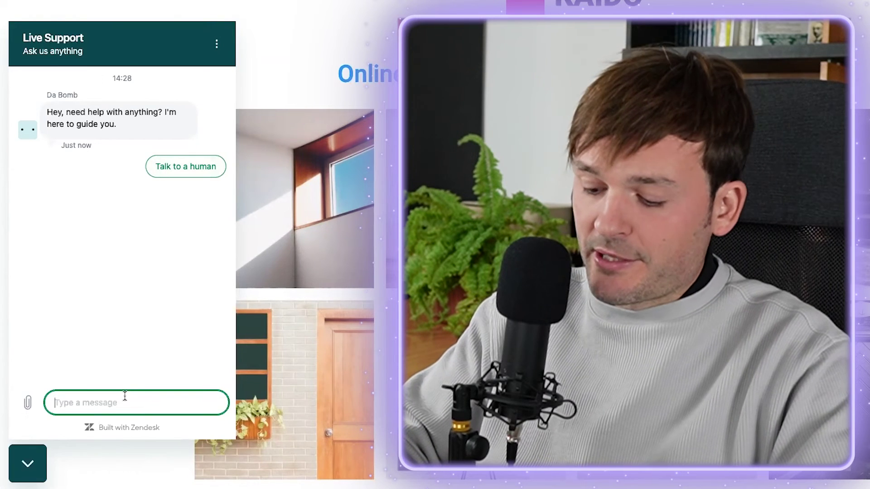
# Step: Ask the bot 'change password', confirm knowing the login details, then report the problem solved
pyautogui.write('can')
pyautogui.press('BackSpace')
pyautogui.press('BackSpace')
pyautogui.write('hange ')
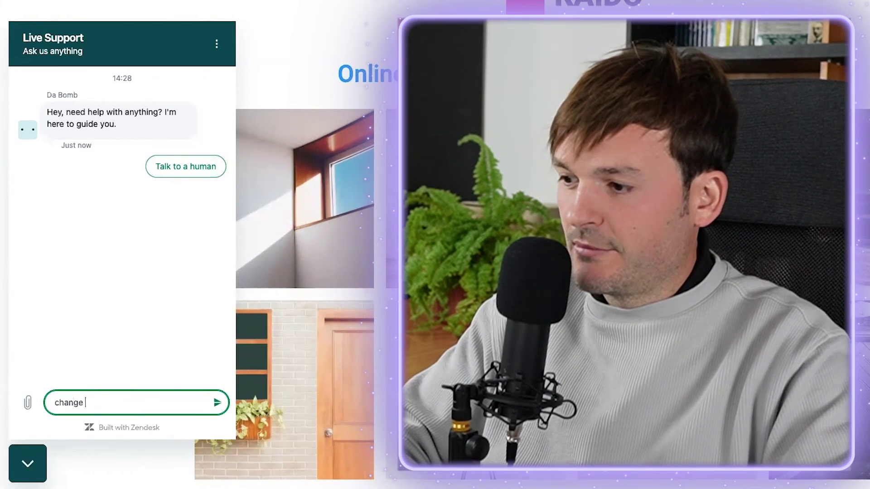
pyautogui.write('password')
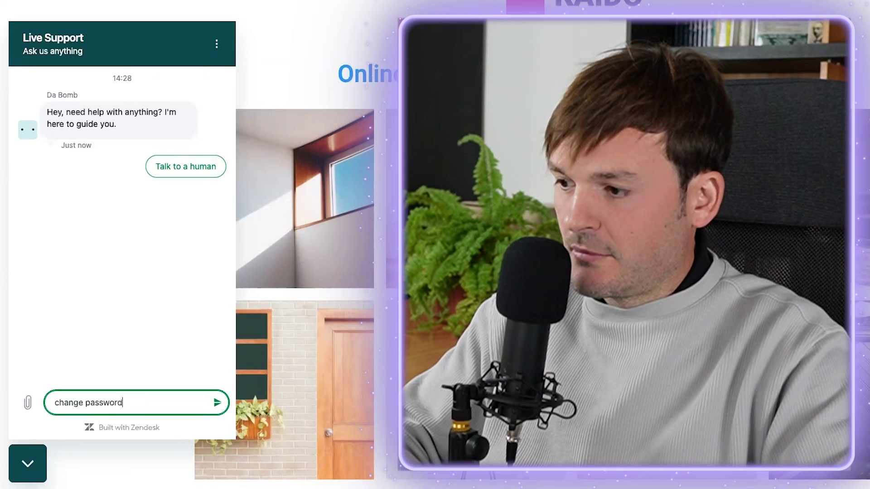
pyautogui.press('Return')
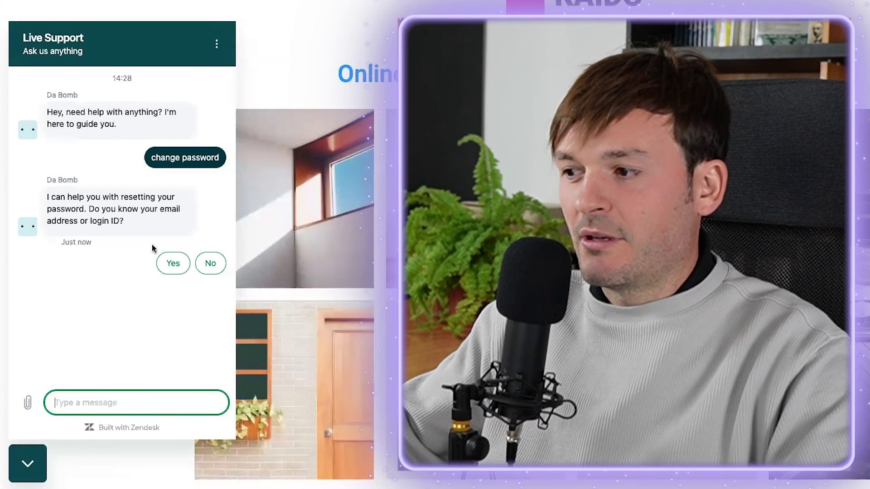
pyautogui.click(176, 269)
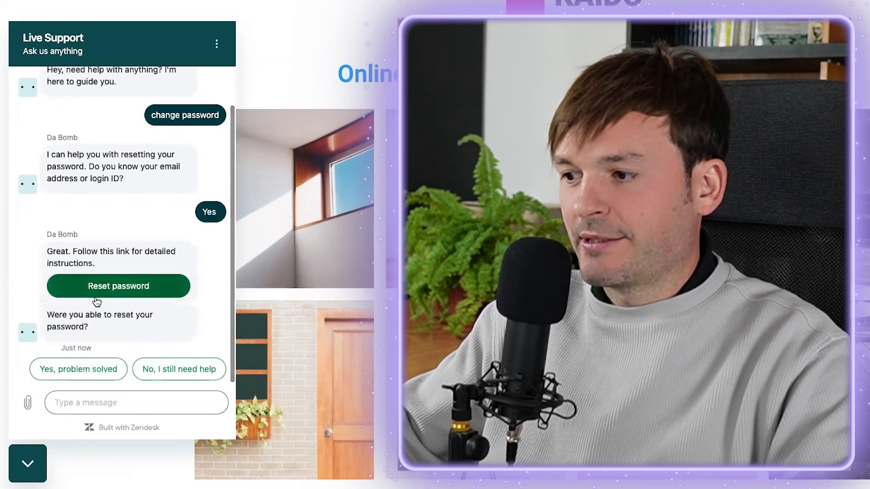
pyautogui.click(79, 376)
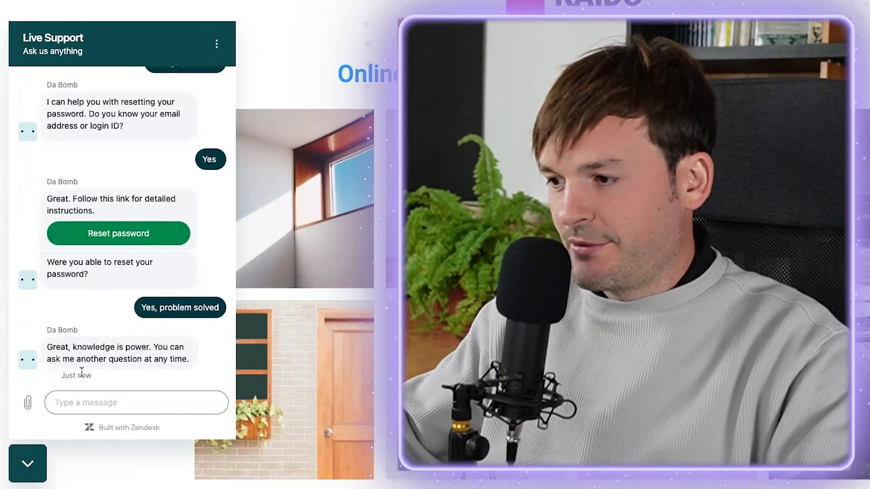
# Step: Ask 'order status', answer Yes to being registered, and submit a client ID number
pyautogui.click(110, 402)
pyautogui.write('order status')
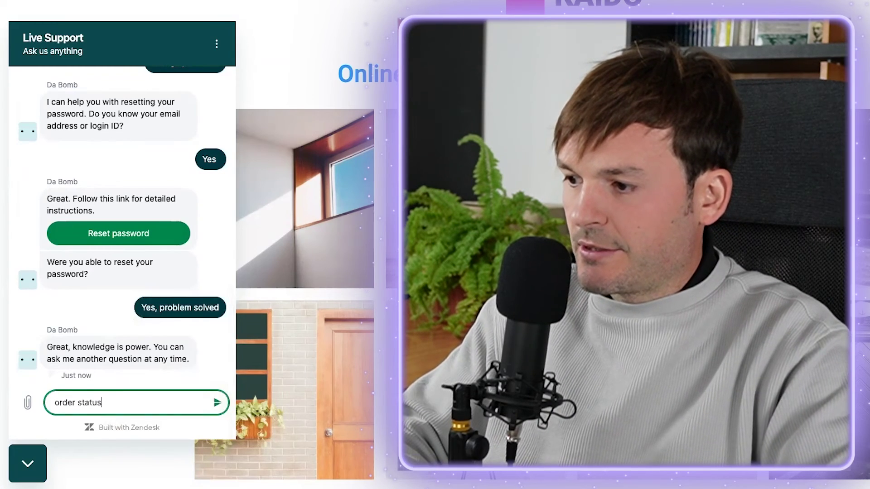
pyautogui.press('Return')
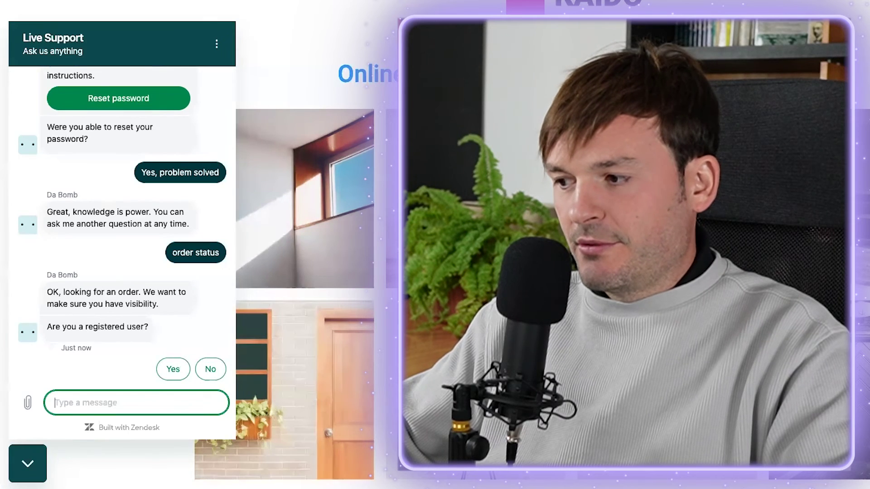
pyautogui.click(167, 375)
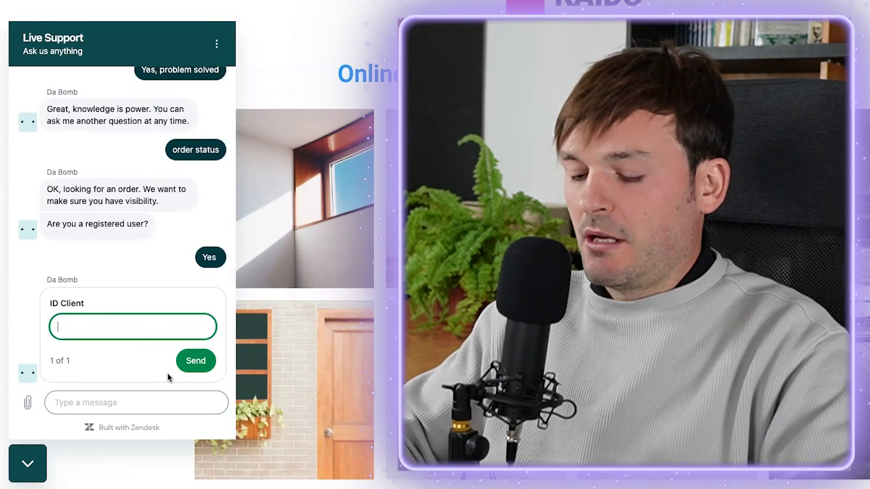
pyautogui.write('676876876768')
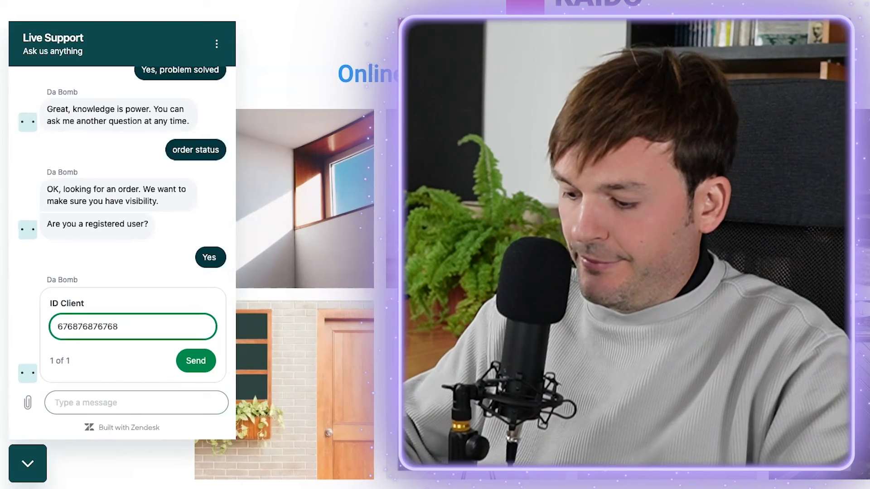
pyautogui.press('Return')
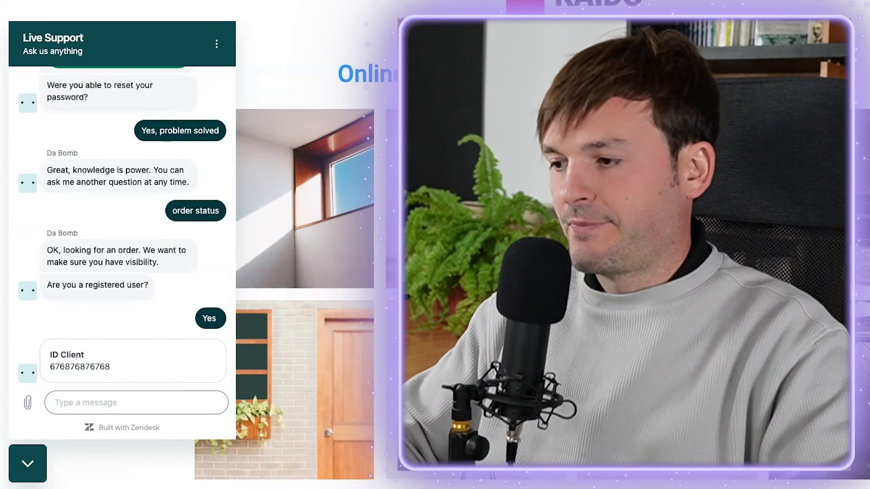